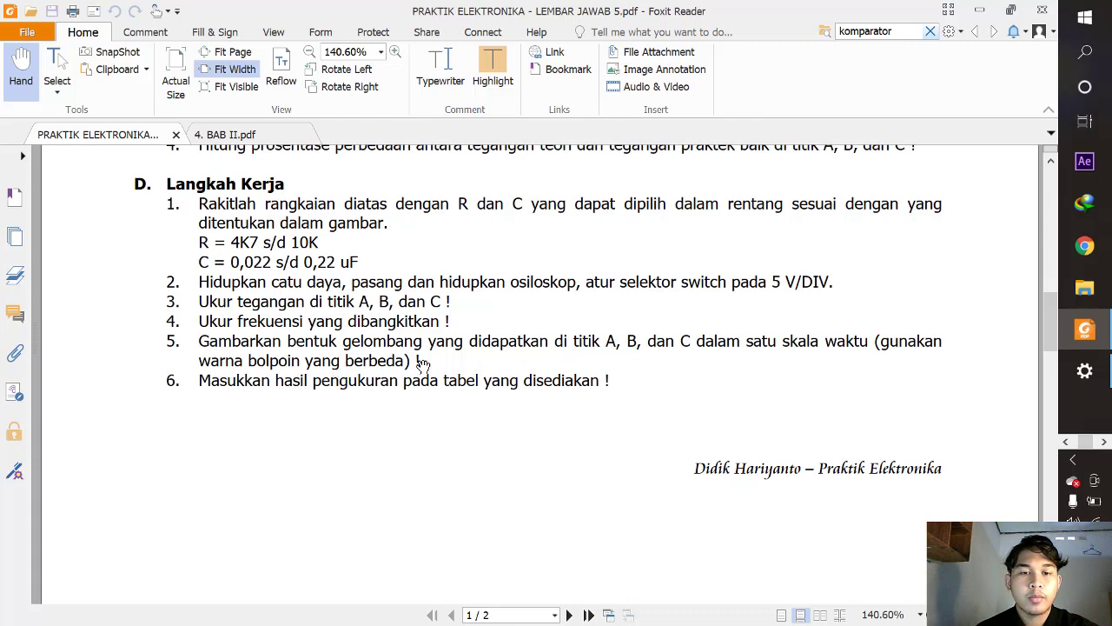
# Read the worksheet's Langkah Kerja section, the signal and measurement table, and the Jawaban Pertanyaan section on page 2
pyautogui.scroll(-2, 423, 365)
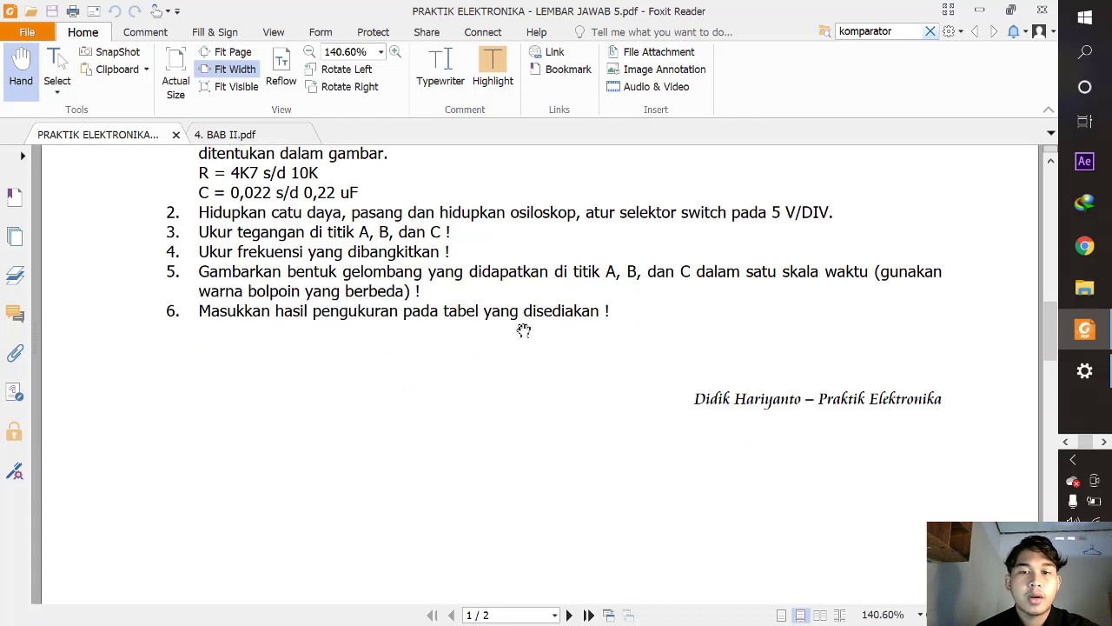
pyautogui.scroll(-10, 531, 332)
pyautogui.scroll(-8, 531, 332)
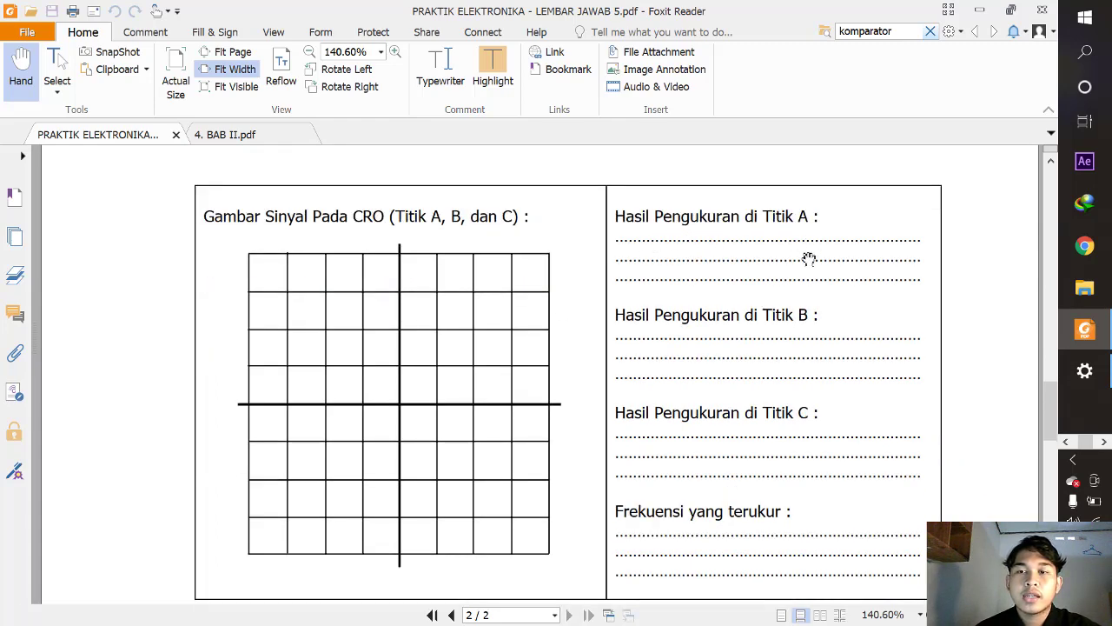
pyautogui.scroll(10, 806, 256)
pyautogui.scroll(3, 806, 259)
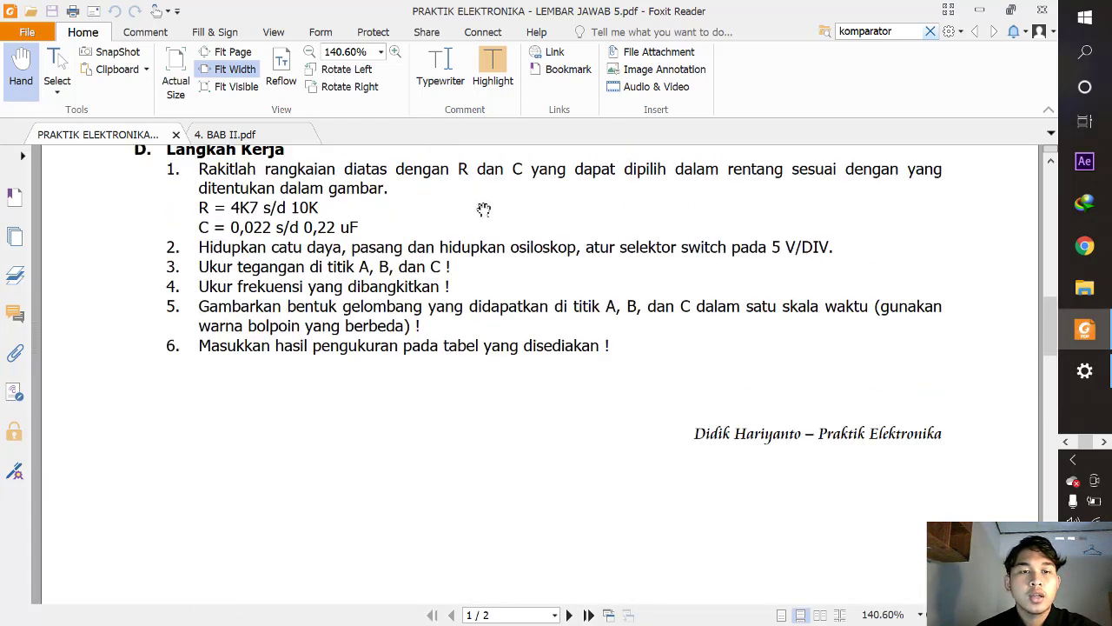
pyautogui.scroll(-2, 296, 266)
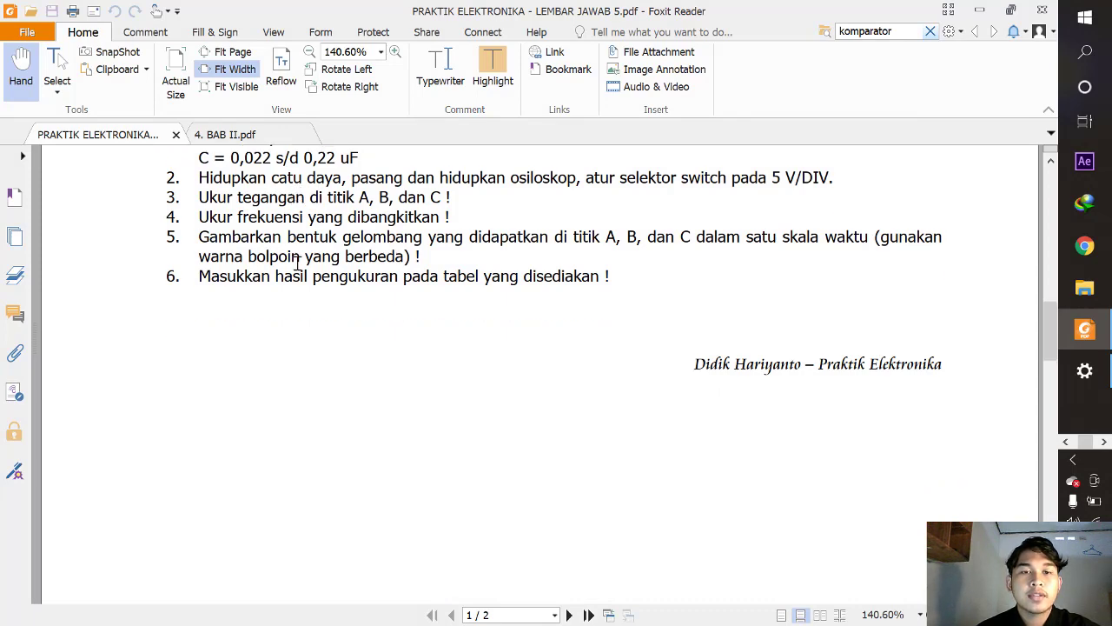
pyautogui.scroll(2, 296, 263)
pyautogui.scroll(-10, 296, 270)
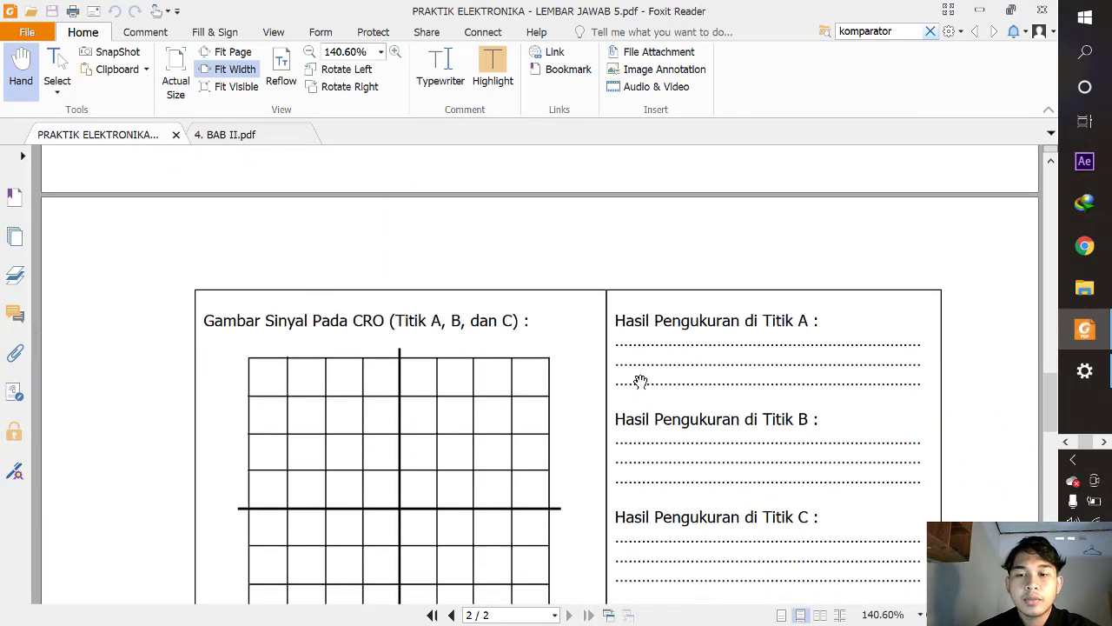
pyautogui.scroll(-4, 688, 415)
pyautogui.scroll(-5, 772, 417)
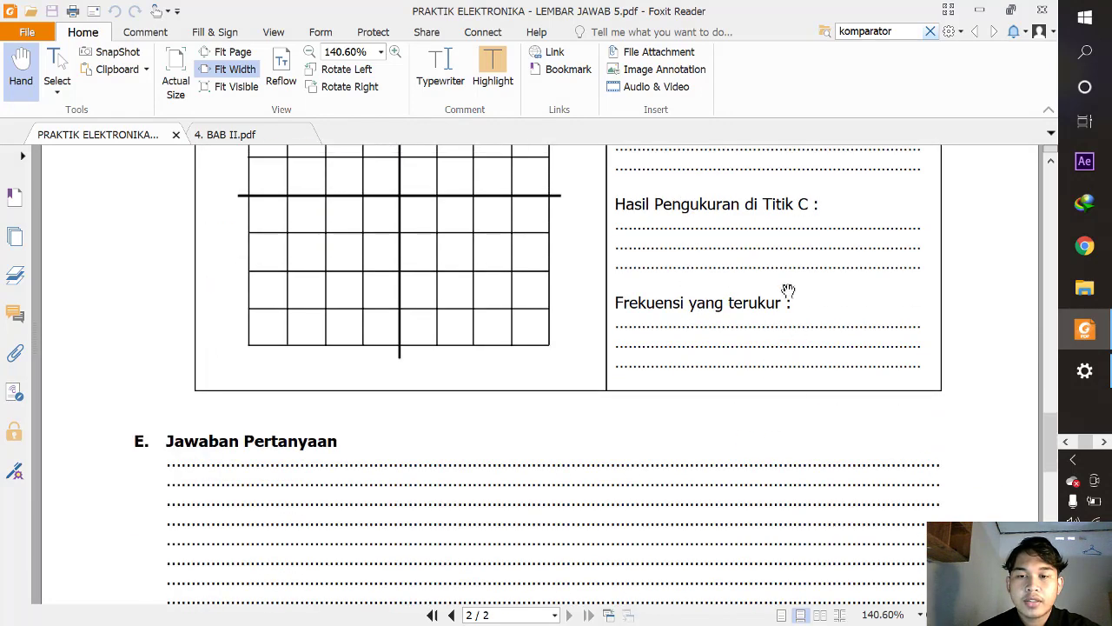
pyautogui.scroll(-4, 286, 352)
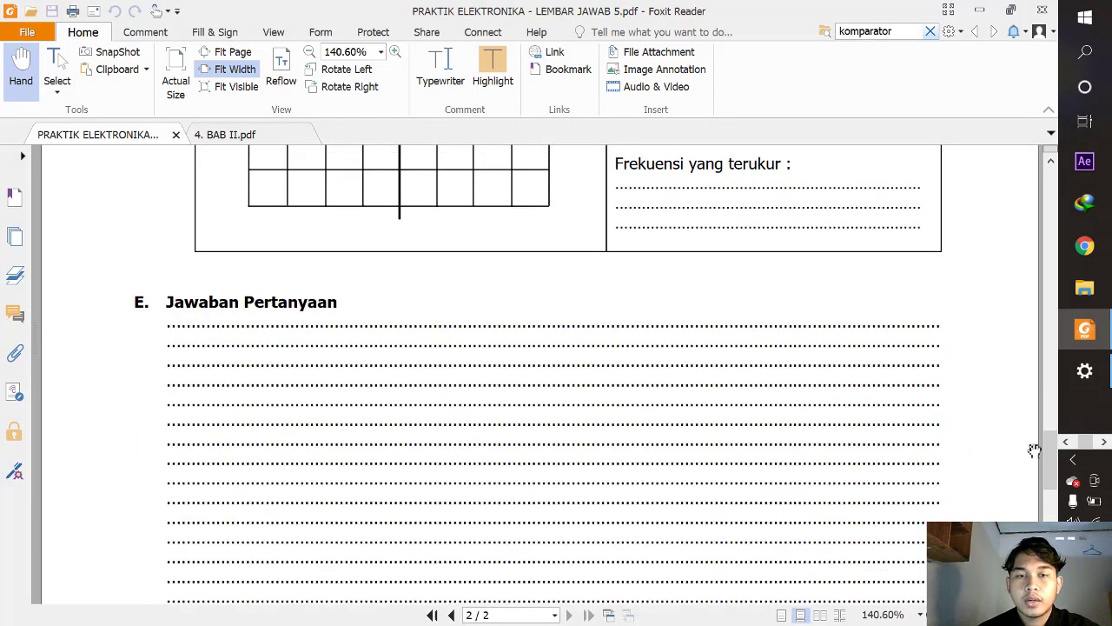
# Return to the start of the worksheet and review its Petunjuk, Pertanyaan and Langkah Kerja sections and the Gambar Rangkaian circuit
pyautogui.moveTo(1050, 466); pyautogui.dragTo(1032, 198)
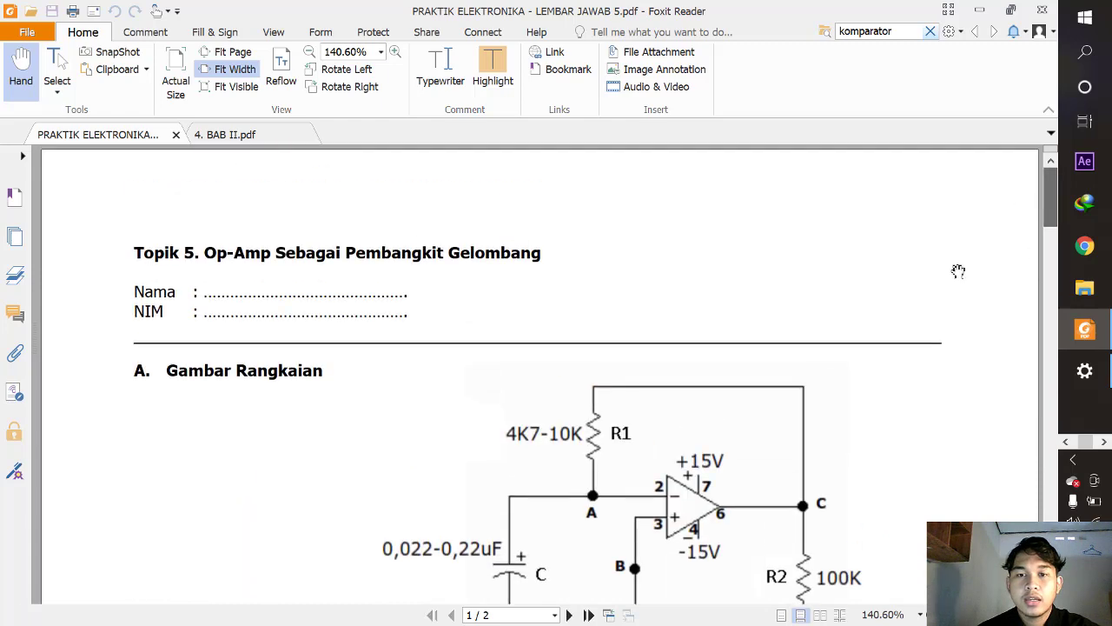
pyautogui.scroll(-12, 516, 313)
pyautogui.scroll(-4, 287, 435)
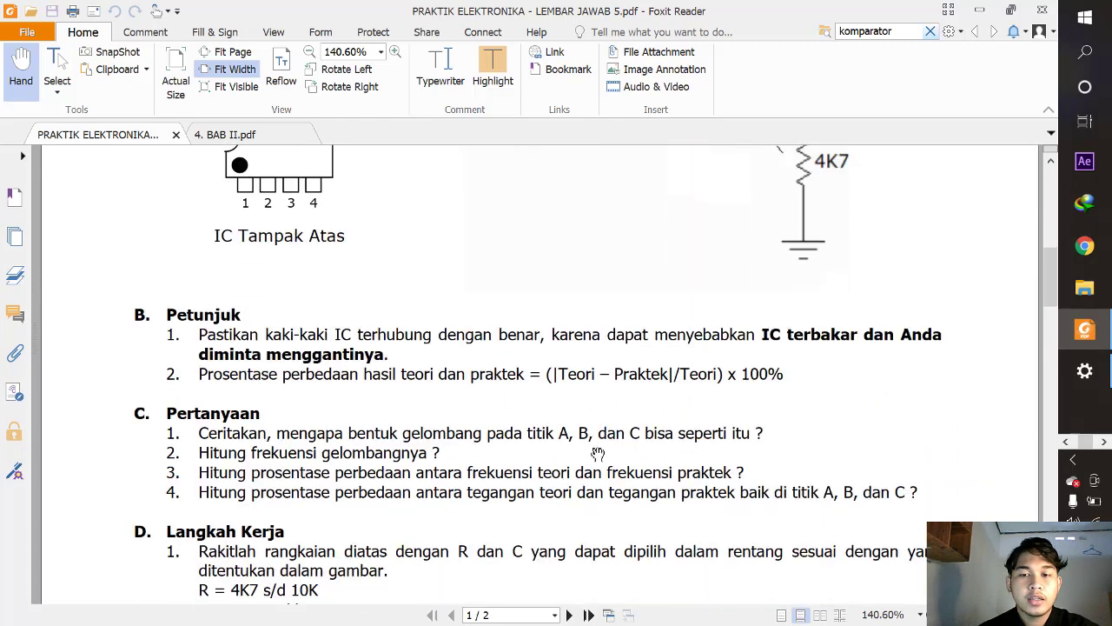
pyautogui.scroll(-2, 472, 469)
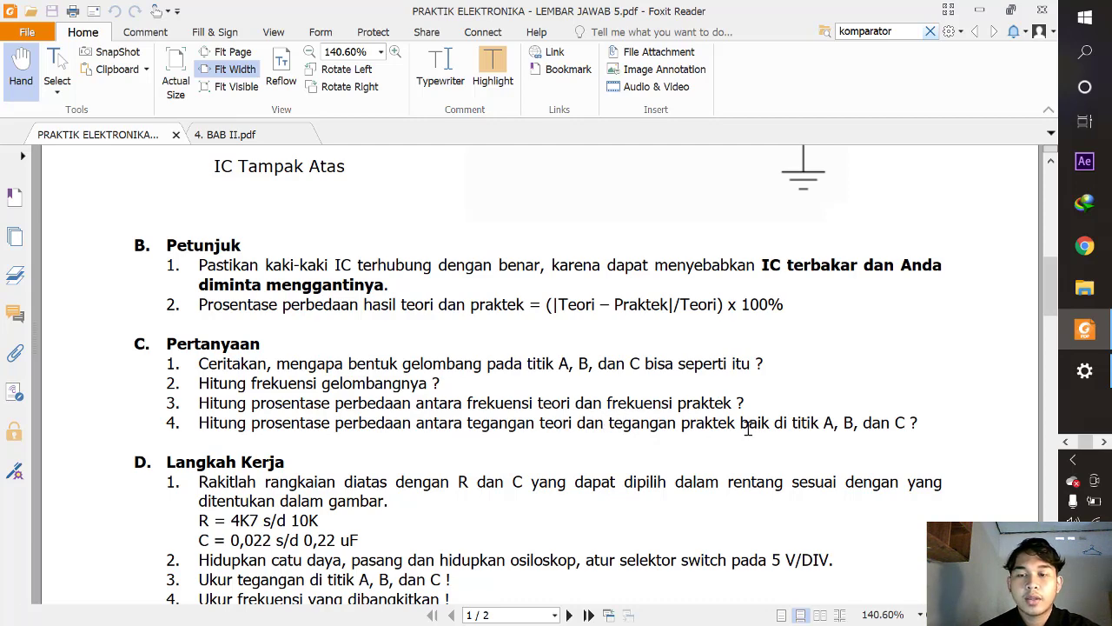
pyautogui.scroll(-3, 272, 433)
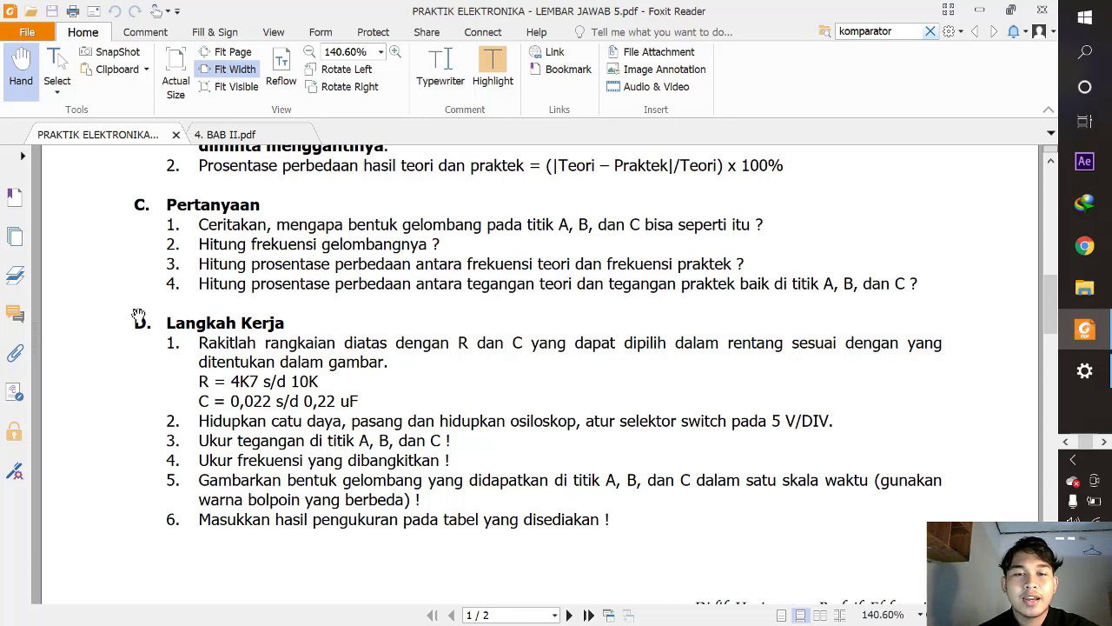
pyautogui.scroll(-6, 143, 322)
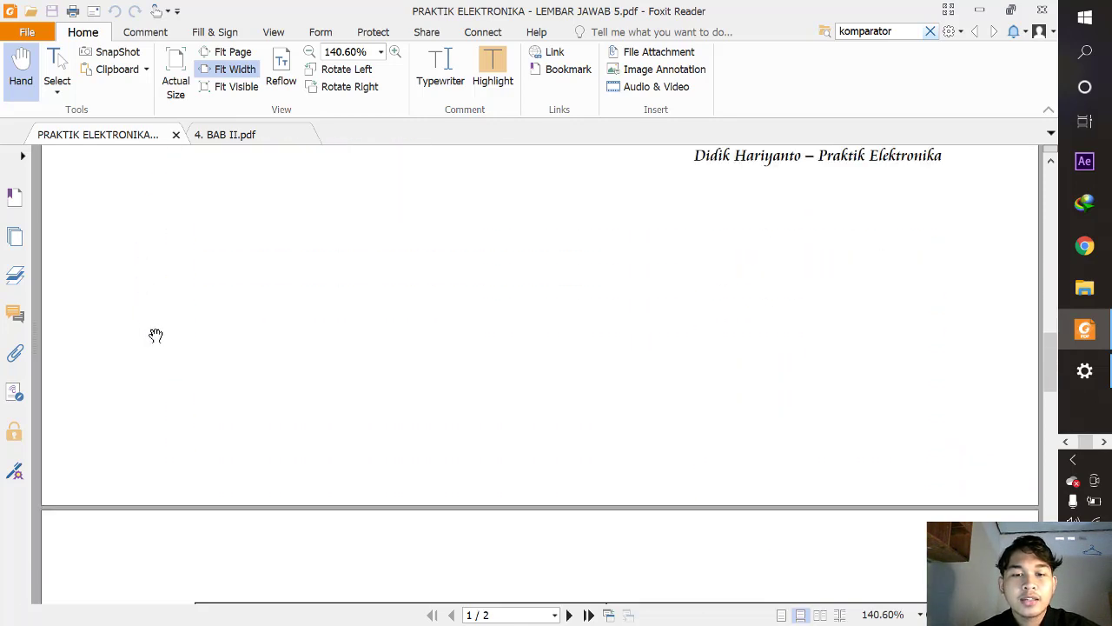
pyautogui.scroll(-4, 156, 335)
pyautogui.scroll(7, 156, 336)
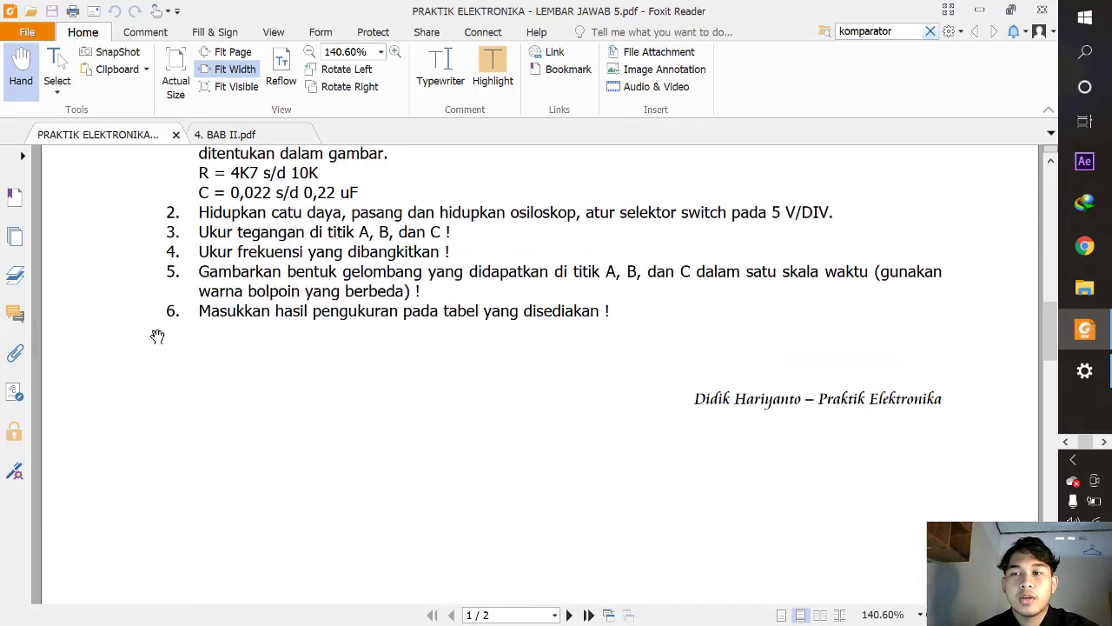
pyautogui.scroll(7, 157, 336)
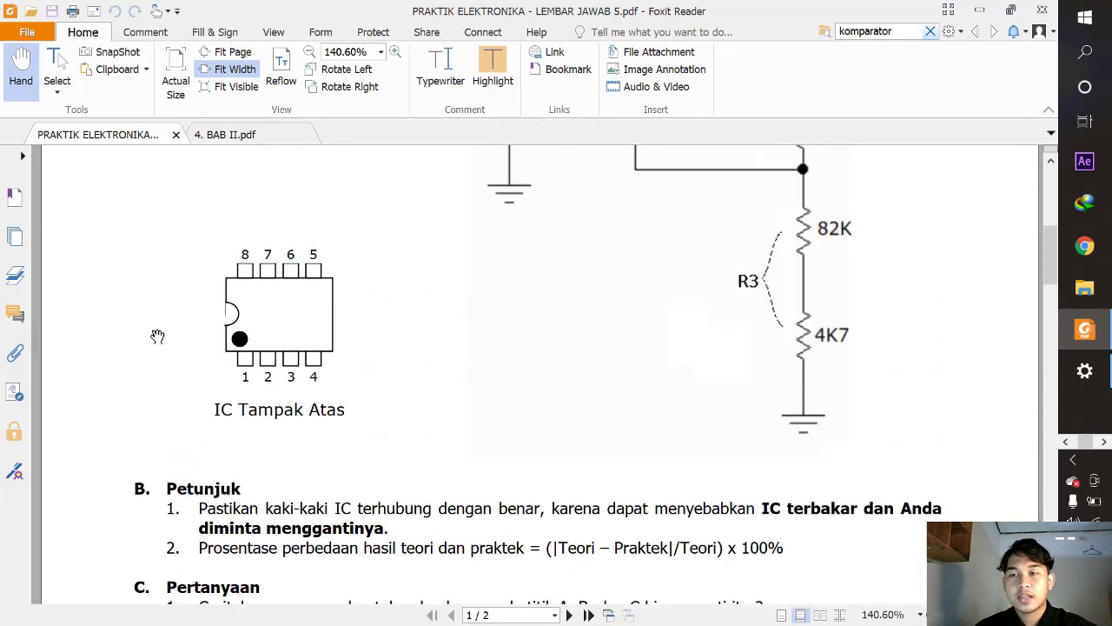
pyautogui.scroll(6, 157, 336)
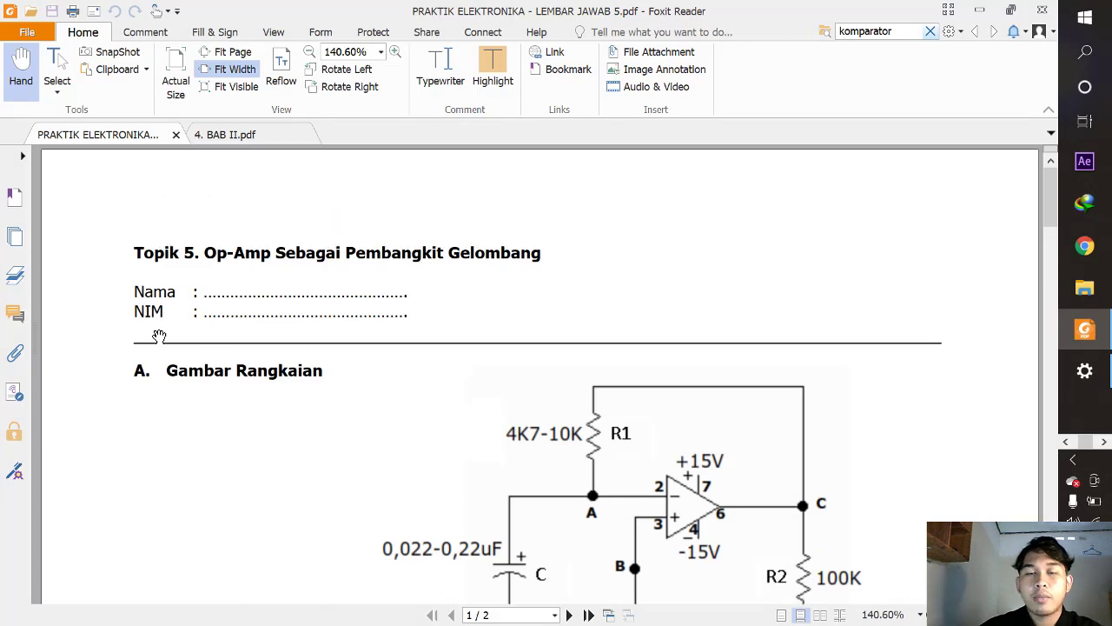
# Switch to the Design1 schematic in Multisim and tile the Foxit Reader worksheet beside it with the circuit diagram in view
pyautogui.click(1104, 442)
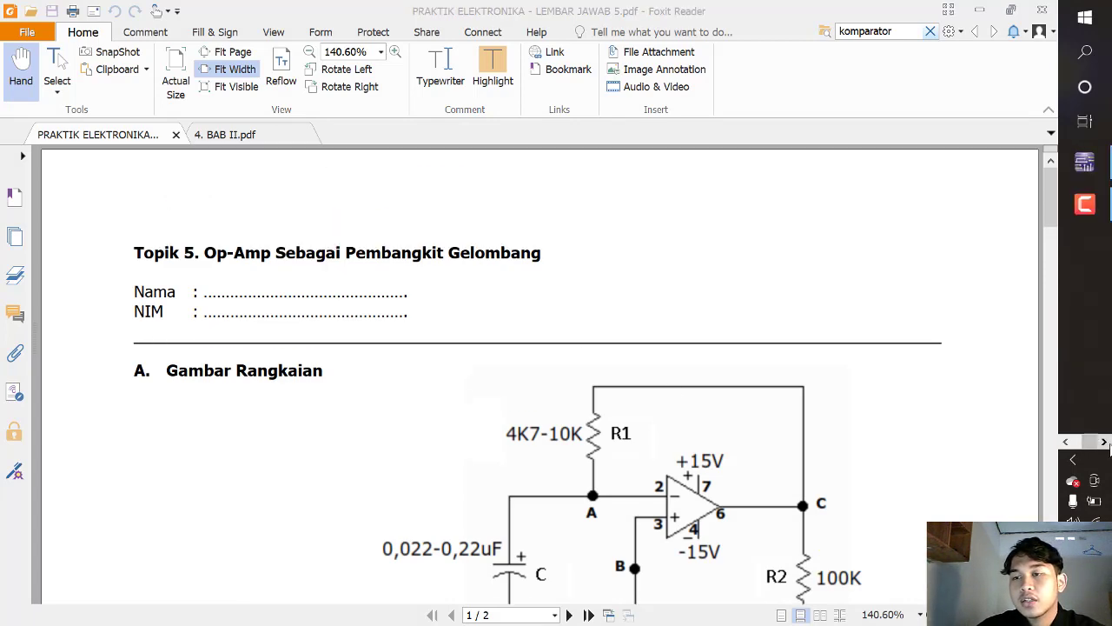
pyautogui.click(1084, 162)
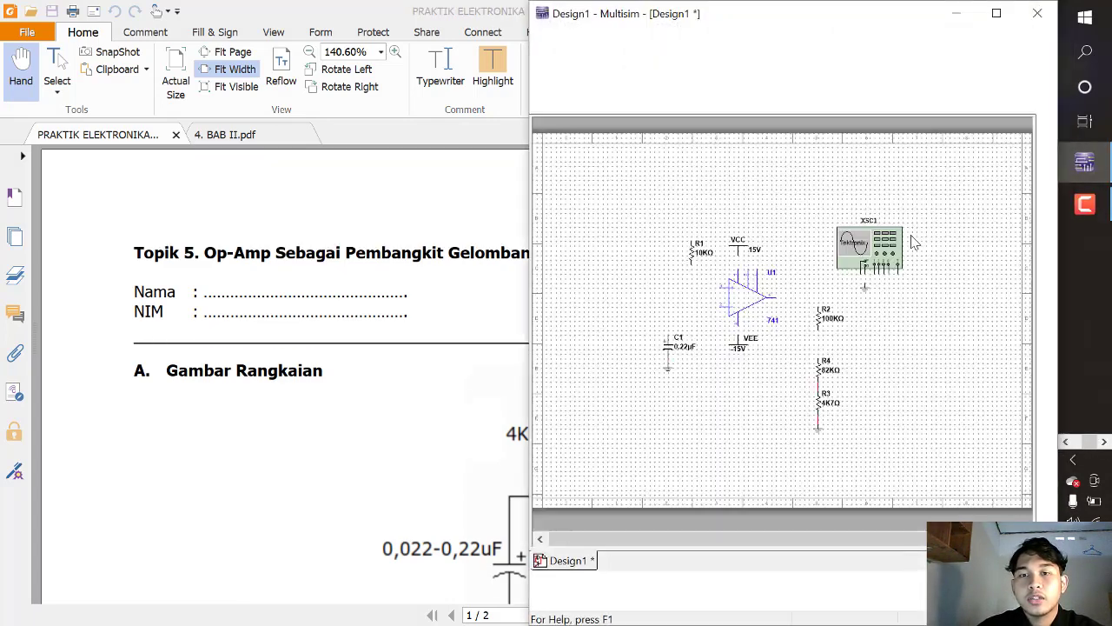
pyautogui.scroll(2, 904, 346)
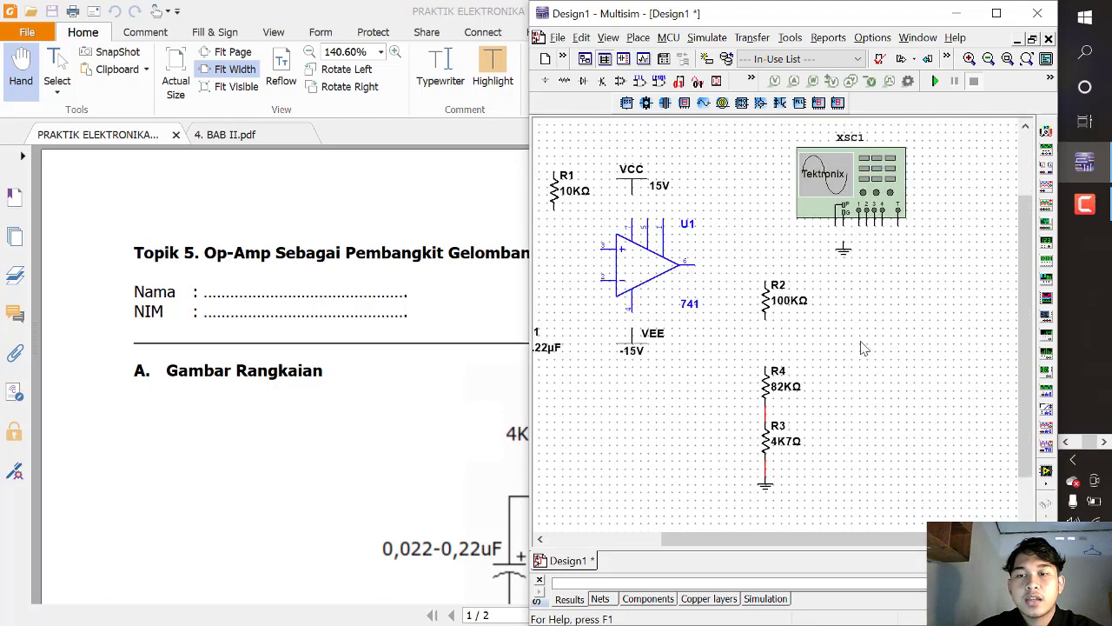
pyautogui.scroll(-2, 861, 347)
pyautogui.scroll(2, 583, 385)
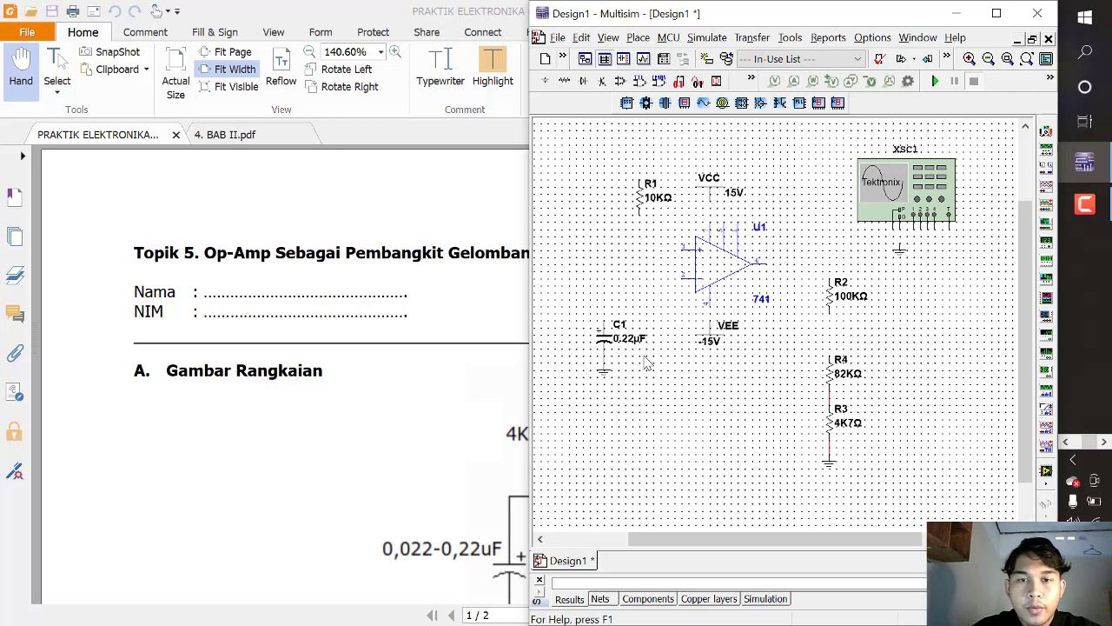
pyautogui.scroll(-3, 243, 393)
pyautogui.scroll(2, 253, 399)
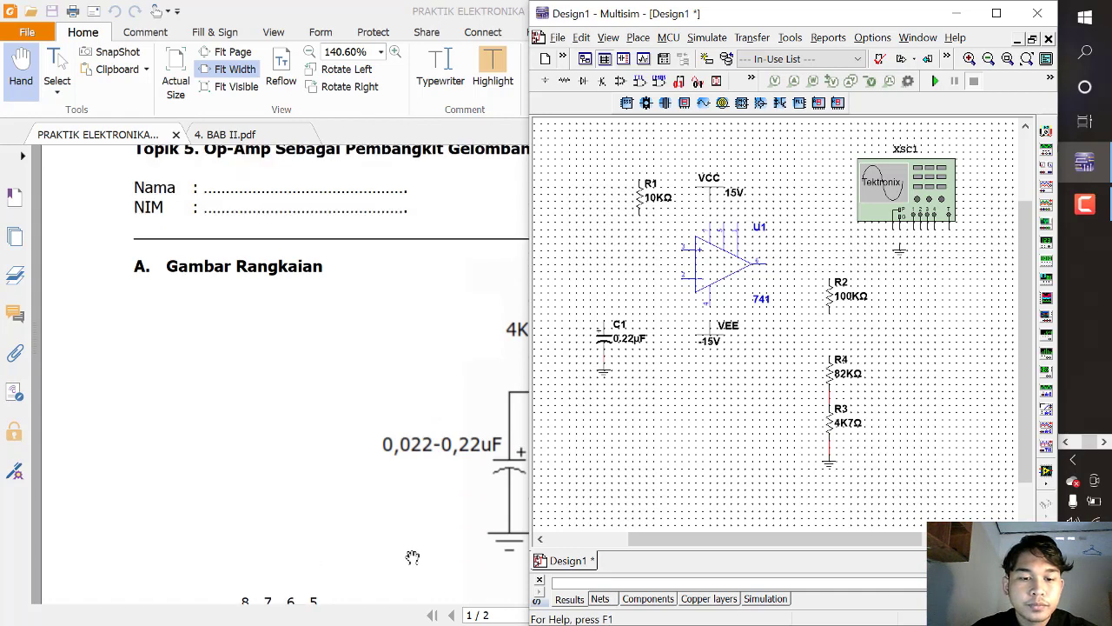
pyautogui.click(412, 263)
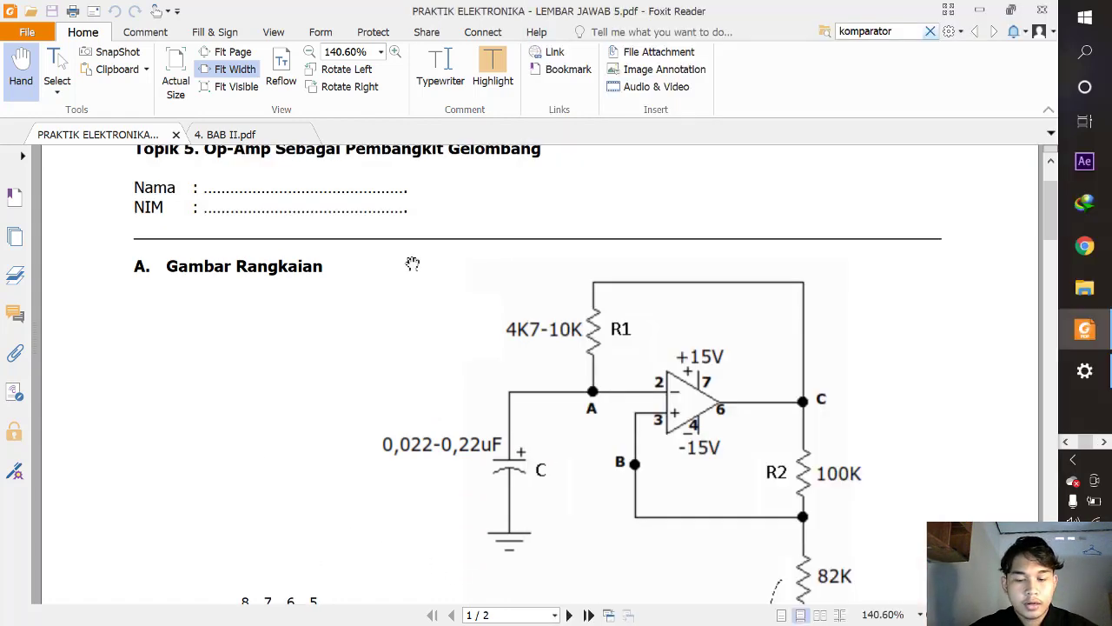
pyautogui.press('super+Left')
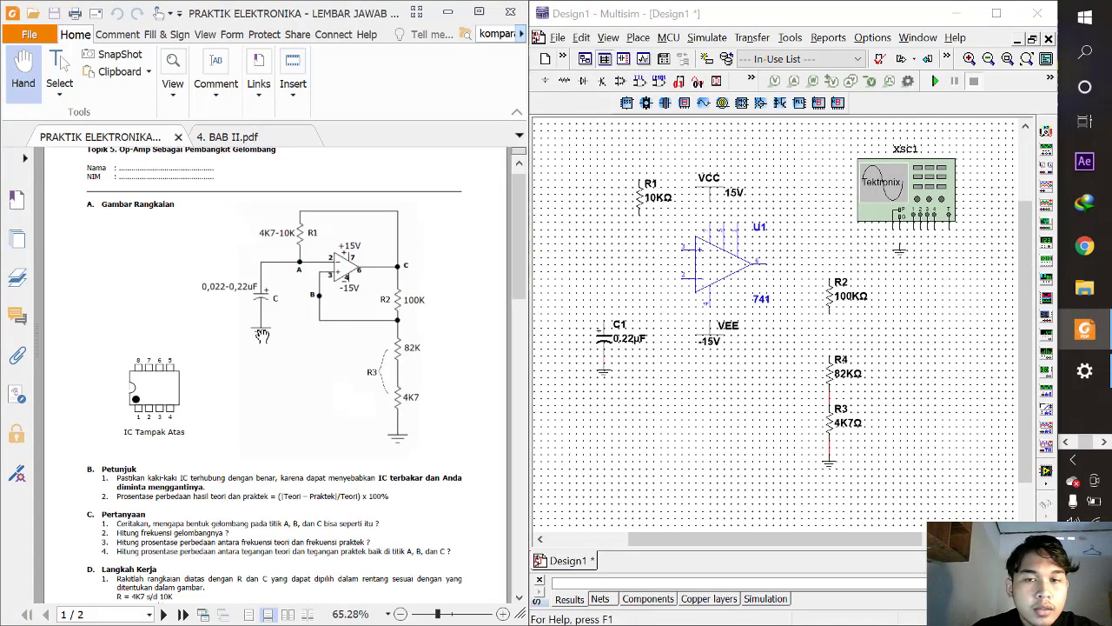
# Compare the schematic's 741 op-amp, supplies, resistors, capacitor and Tektronix oscilloscope with the circuit diagram in the worksheet
pyautogui.scroll(1, 525, 337)
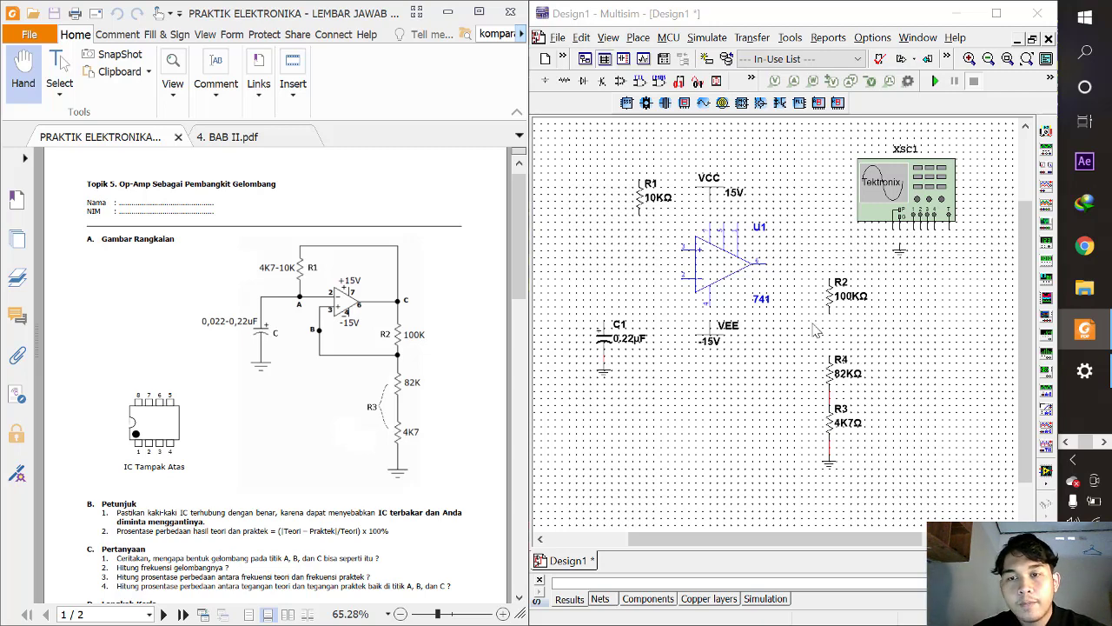
pyautogui.scroll(-1, 775, 334)
pyautogui.scroll(2, 706, 252)
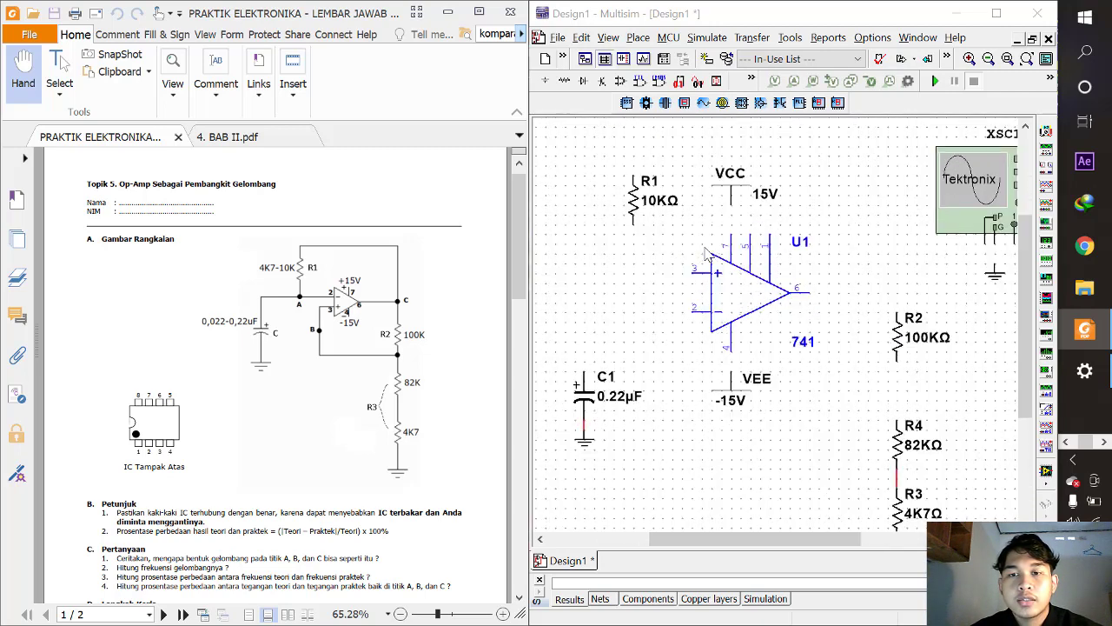
pyautogui.scroll(-1, 706, 252)
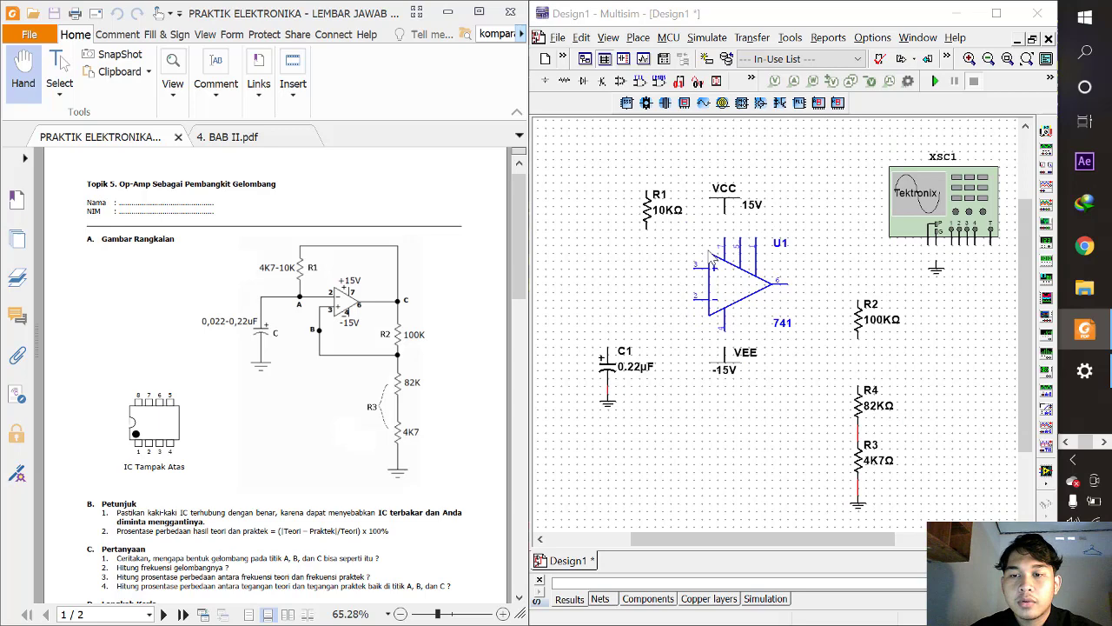
pyautogui.click(743, 280)
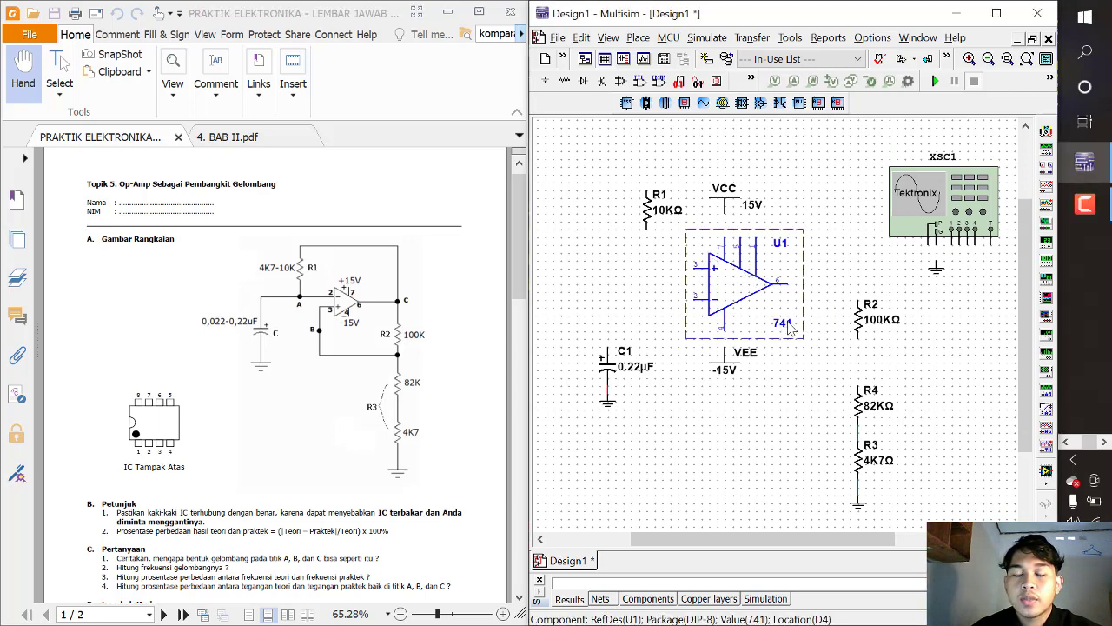
pyautogui.click(775, 359)
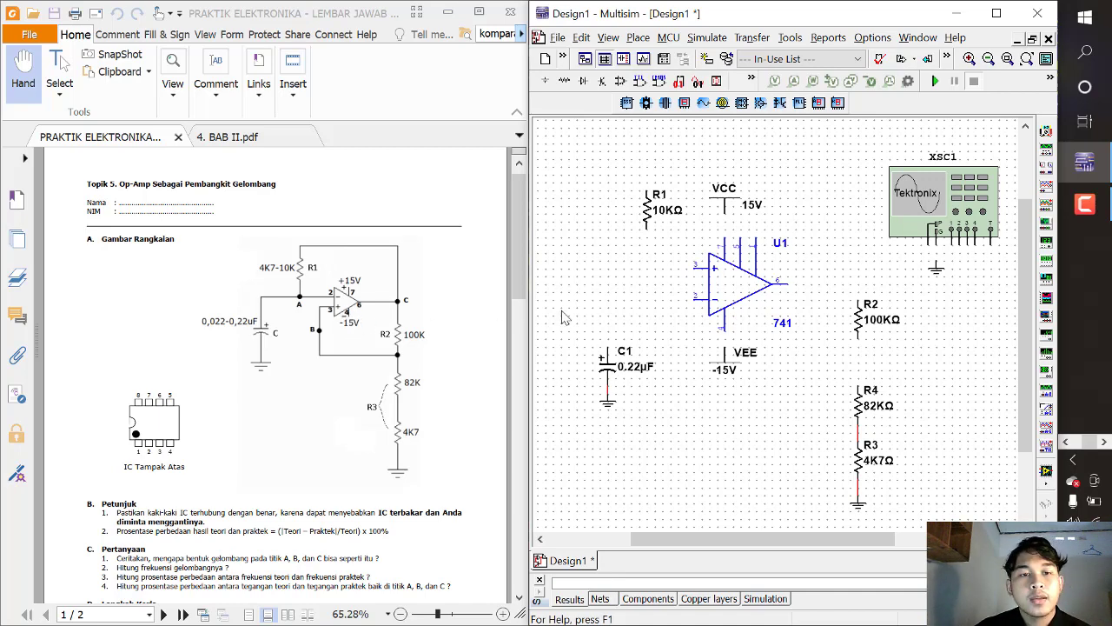
pyautogui.scroll(-1, 691, 329)
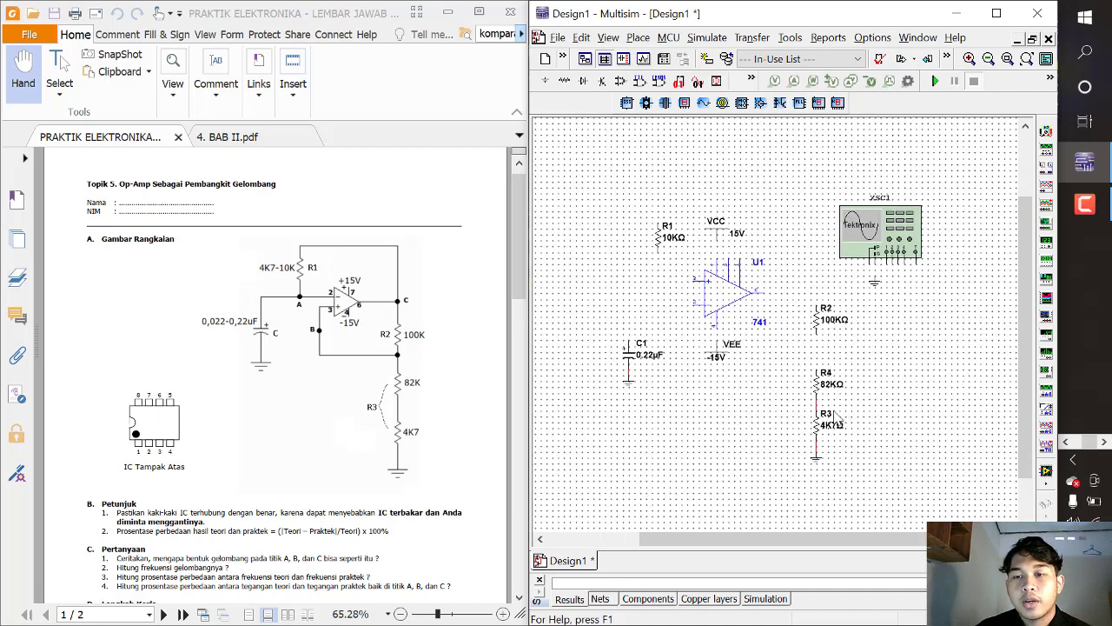
pyautogui.scroll(1, 700, 322)
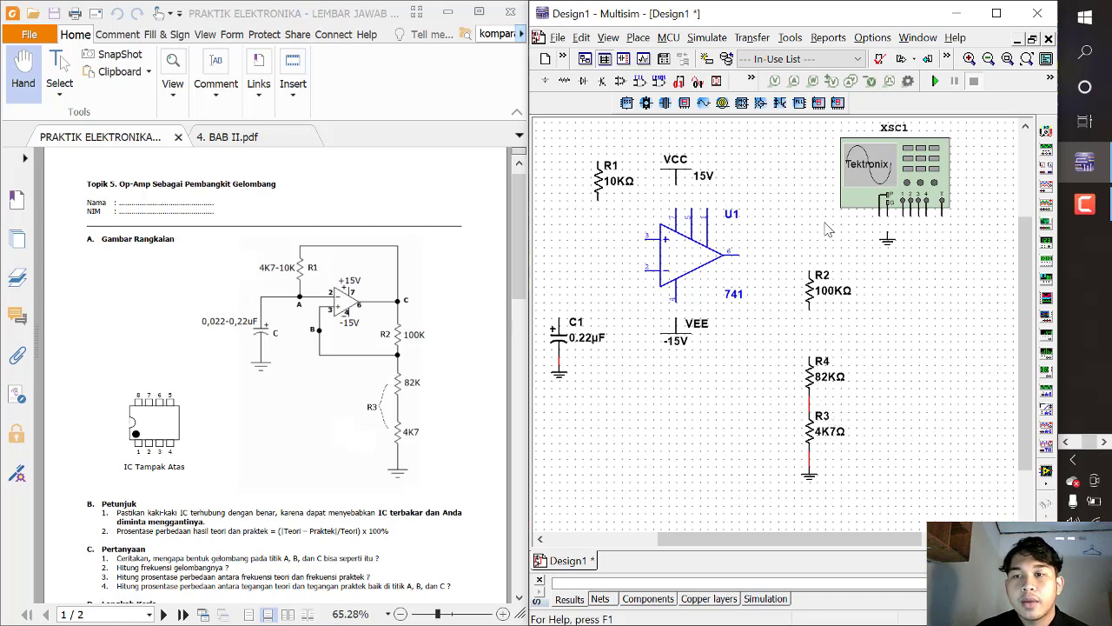
pyautogui.scroll(1, 860, 161)
pyautogui.click(860, 159)
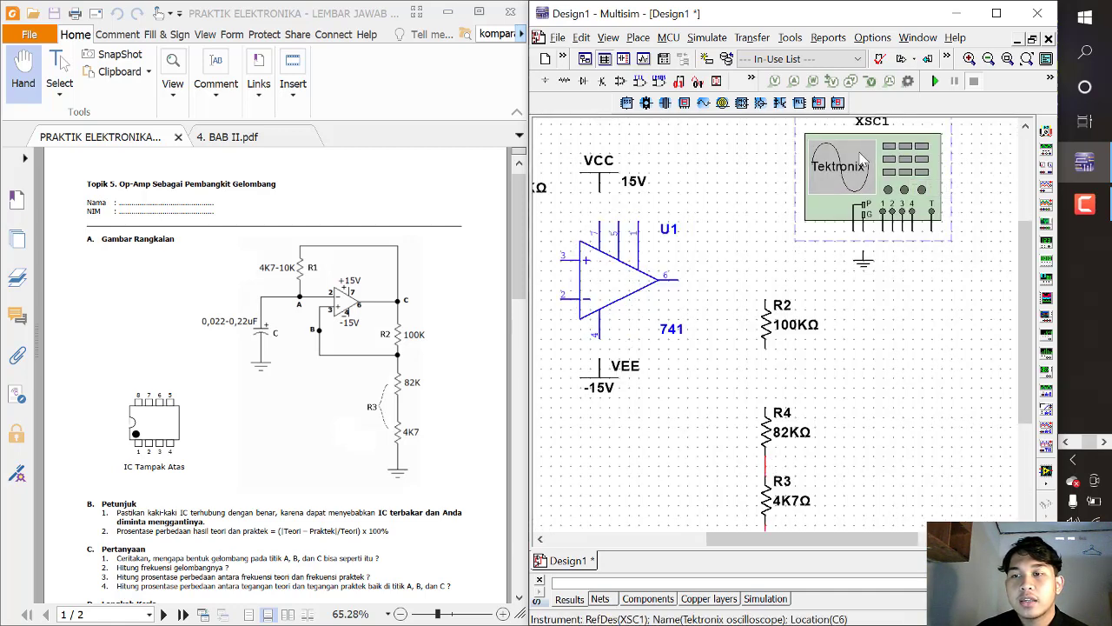
pyautogui.click(943, 311)
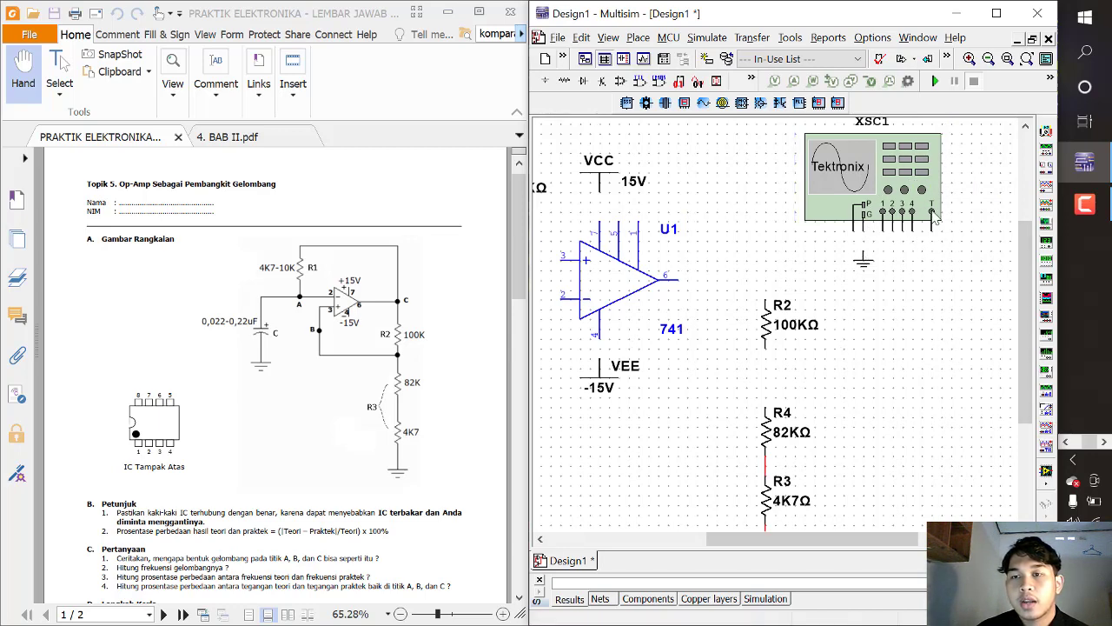
pyautogui.scroll(-2, 863, 267)
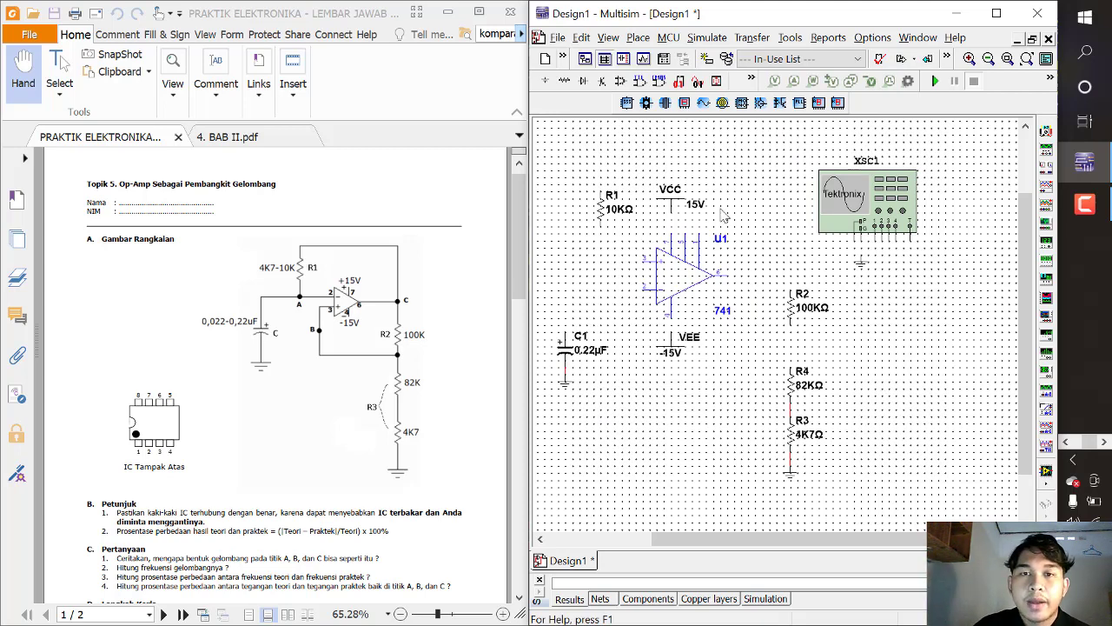
# Browse the component library's power sources, the 741 under Analog OPAMP and the CAP_ELECTROLIT family under Basic, without placing a part
pyautogui.click(542, 82)
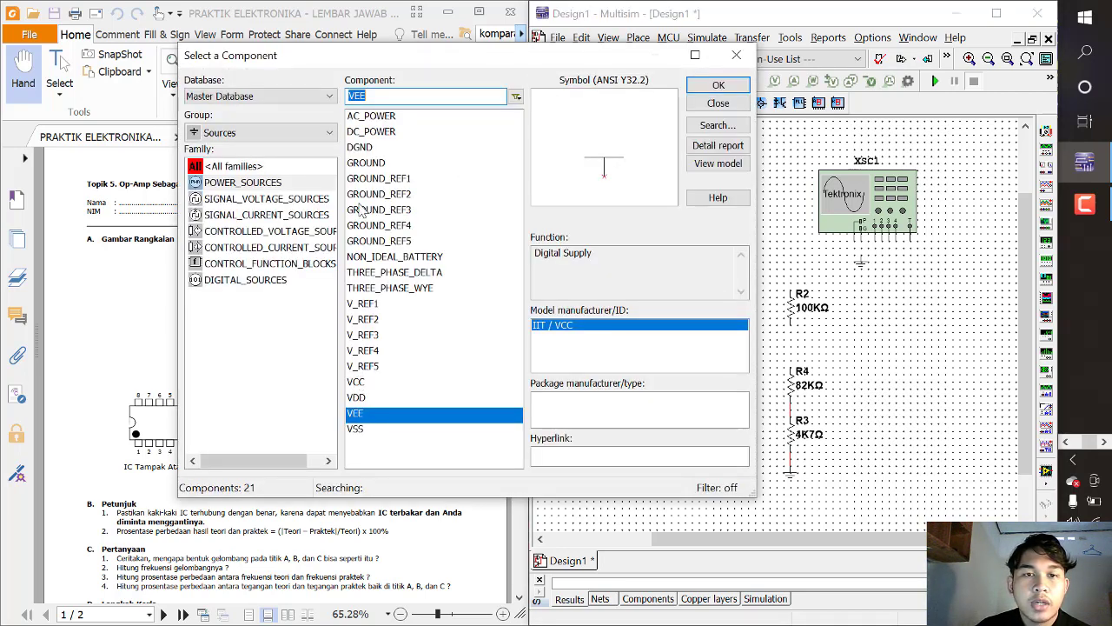
pyautogui.click(315, 135)
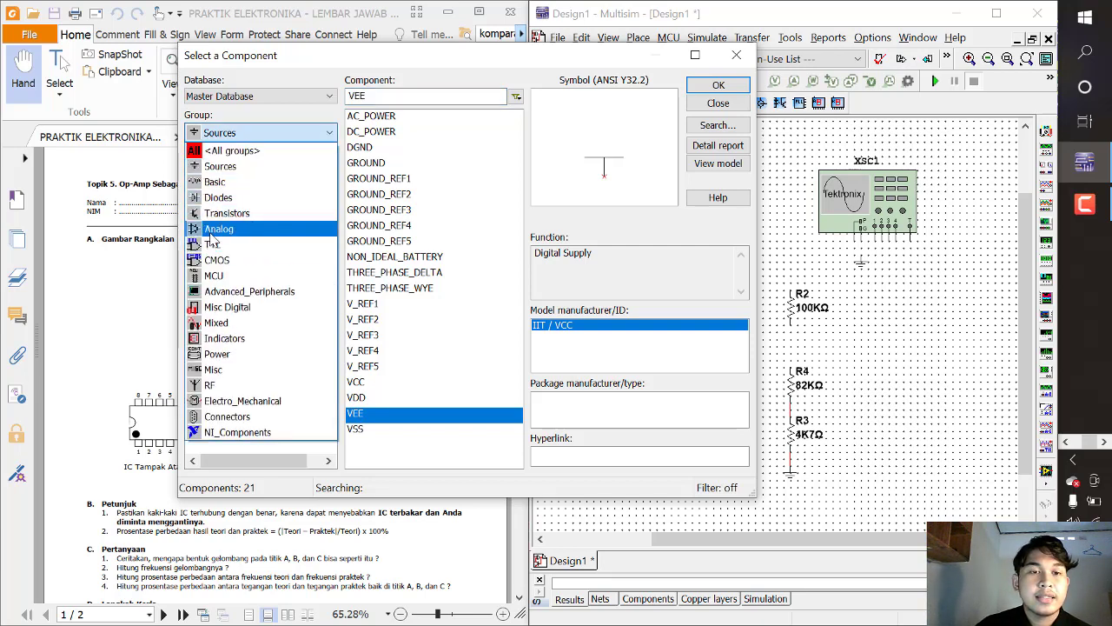
pyautogui.click(213, 230)
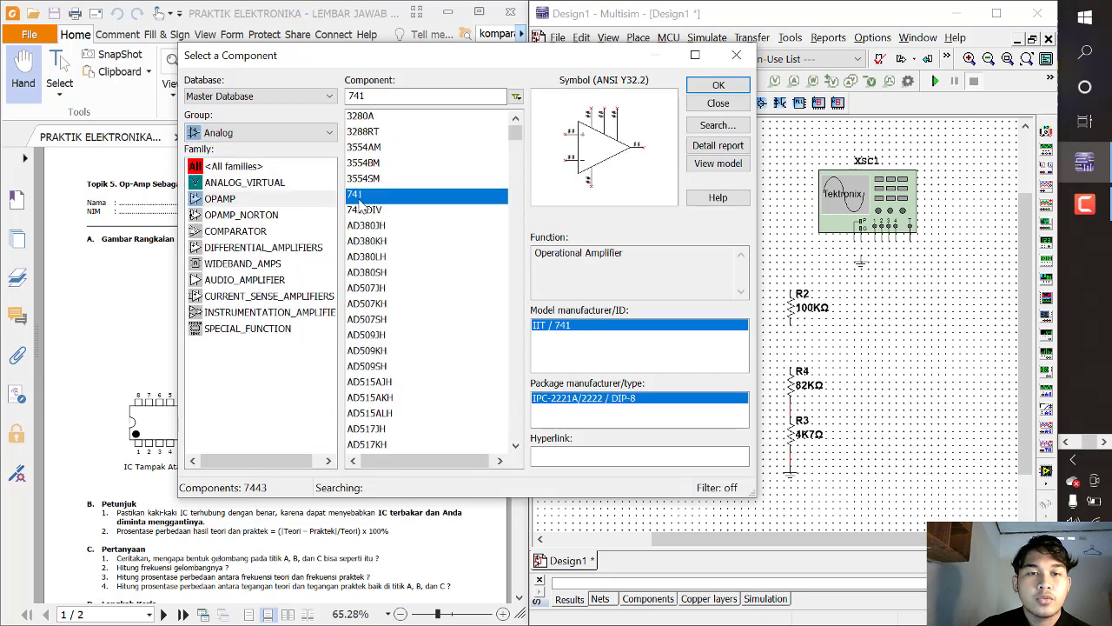
pyautogui.click(320, 132)
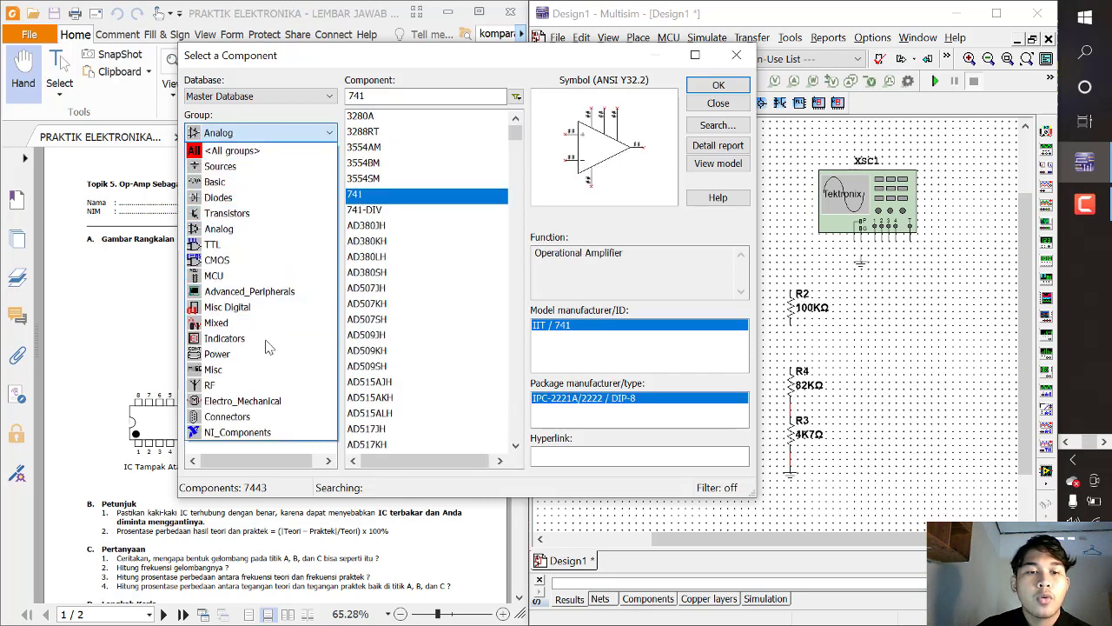
pyautogui.click(257, 183)
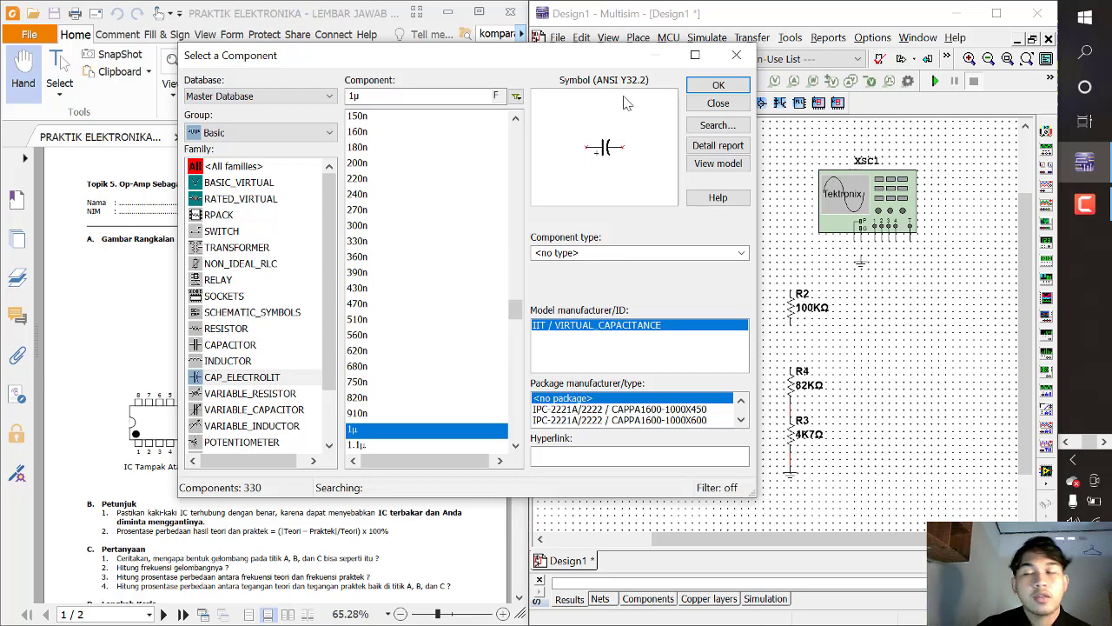
pyautogui.click(736, 54)
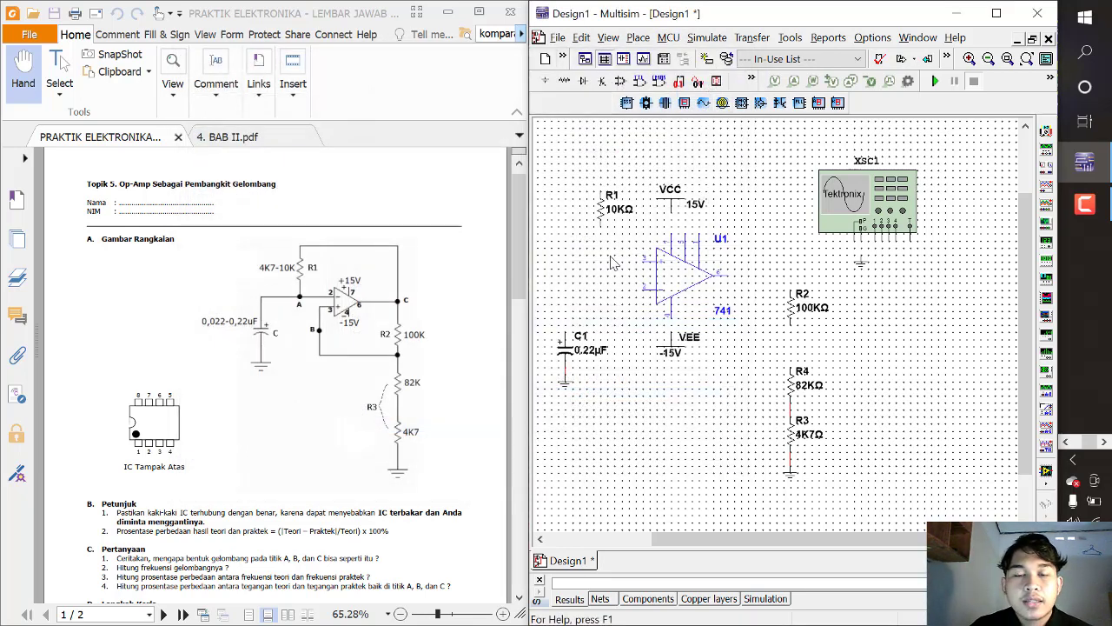
# Wire the 15V VCC supply to pin 7 of the 741 and the -15V VEE supply to pin 4
pyautogui.scroll(-1, 613, 290)
pyautogui.scroll(2, 611, 306)
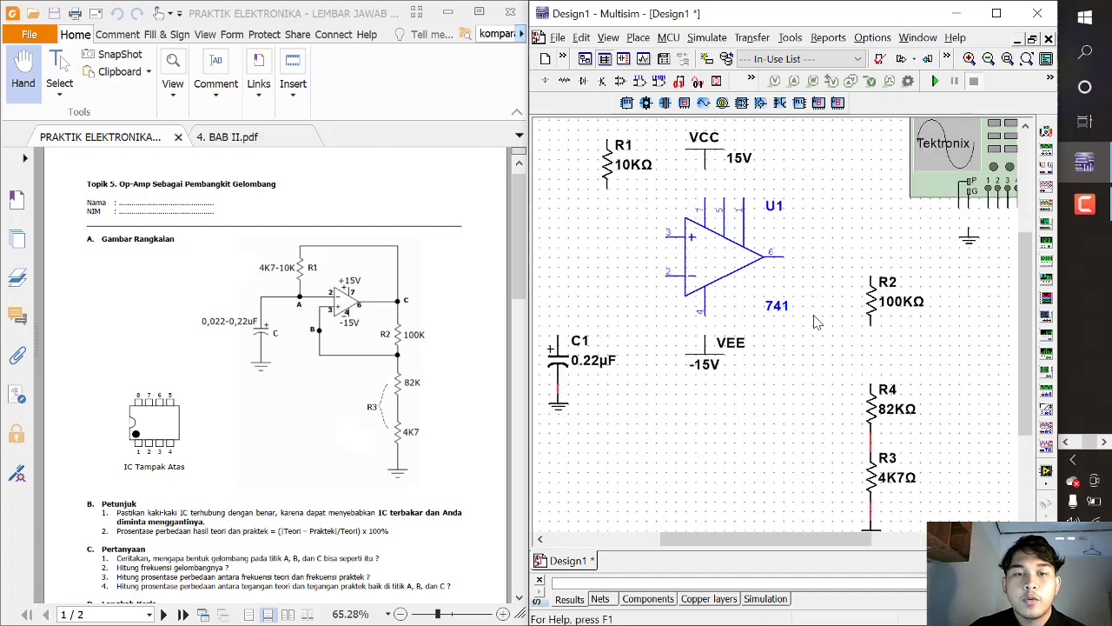
pyautogui.scroll(-1, 670, 312)
pyautogui.scroll(1, 640, 318)
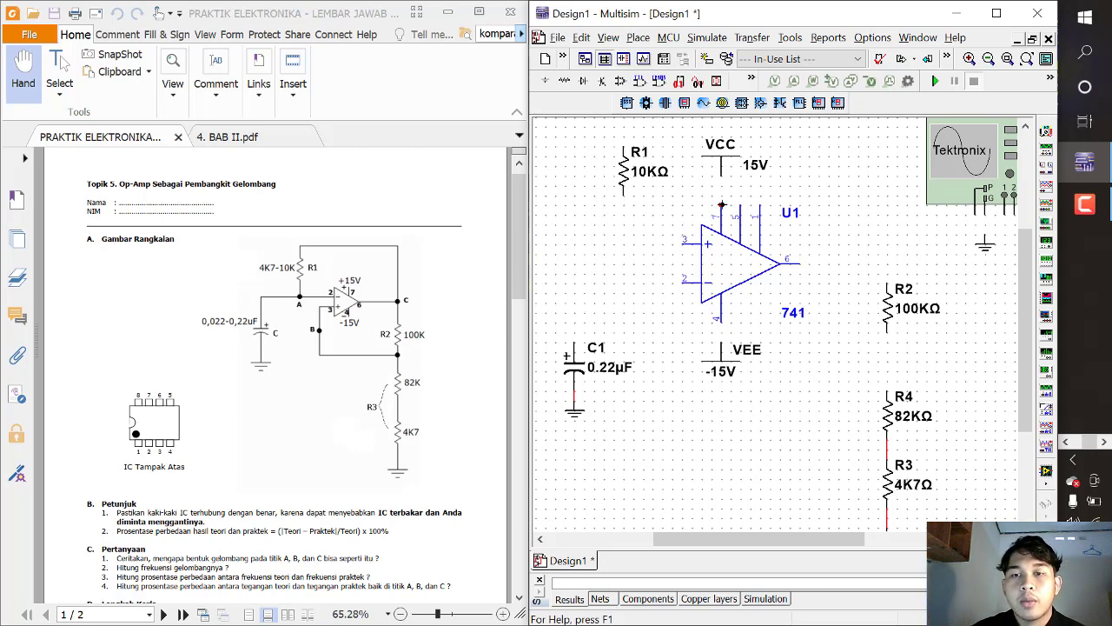
pyautogui.click(722, 206)
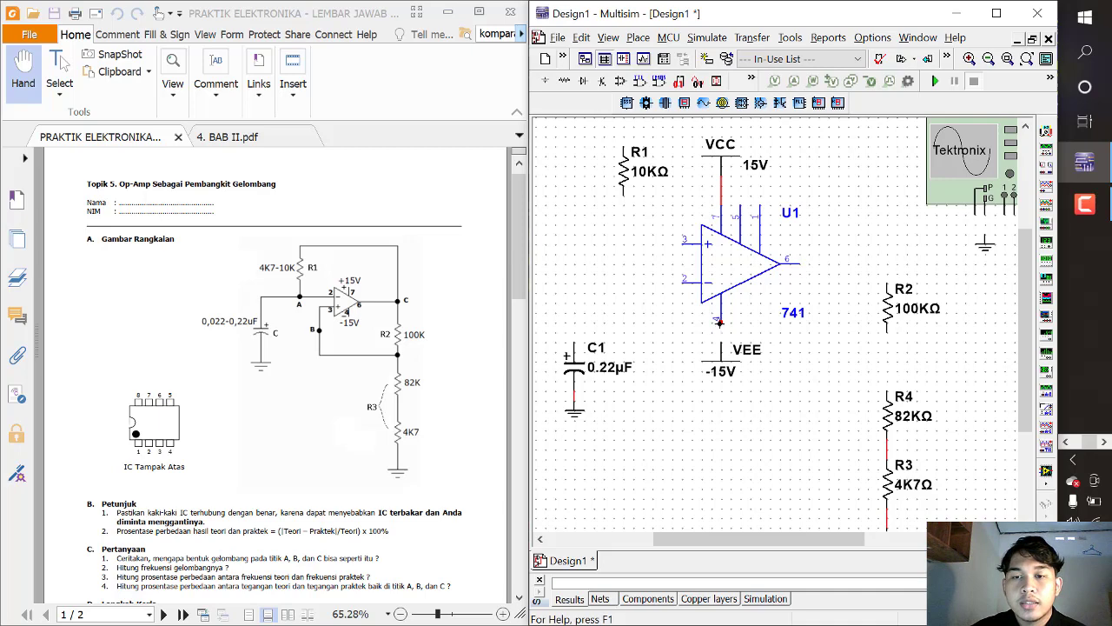
pyautogui.click(721, 322)
pyautogui.scroll(-1, 641, 330)
pyautogui.scroll(1, 798, 283)
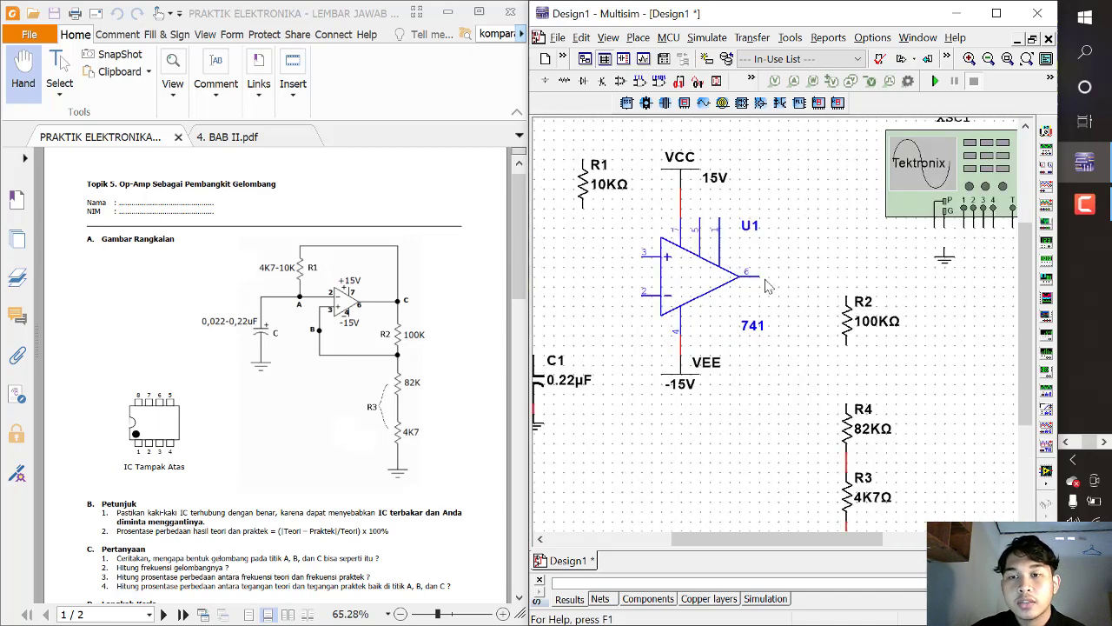
# Wire output pin 6 of the 741 to the upper end of R2, and join R2's lower end to R4
pyautogui.click(762, 277)
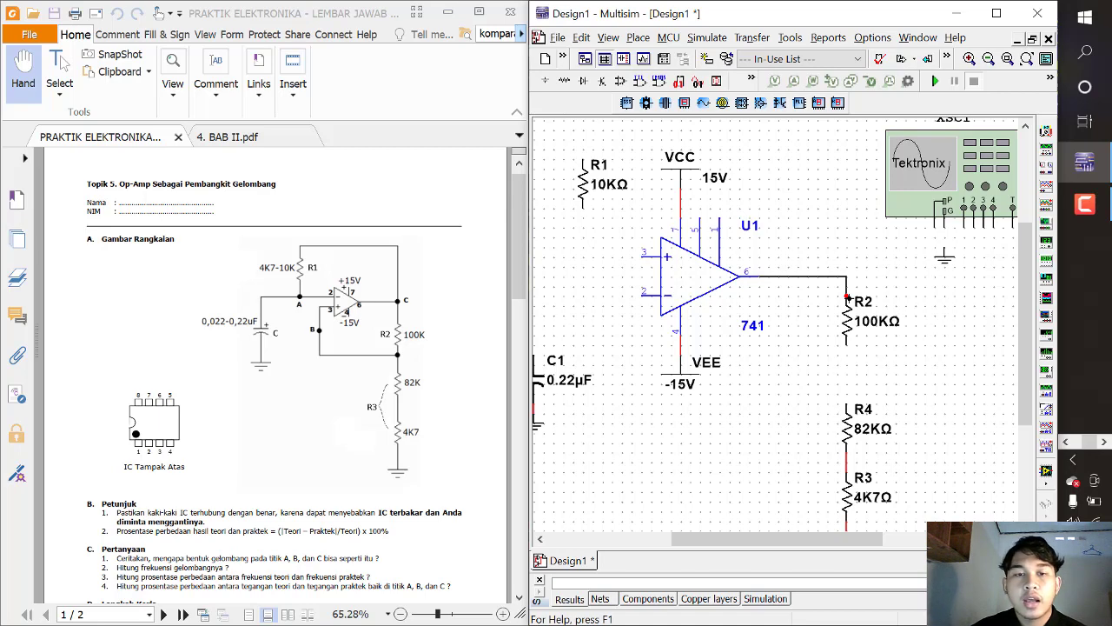
pyautogui.click(847, 297)
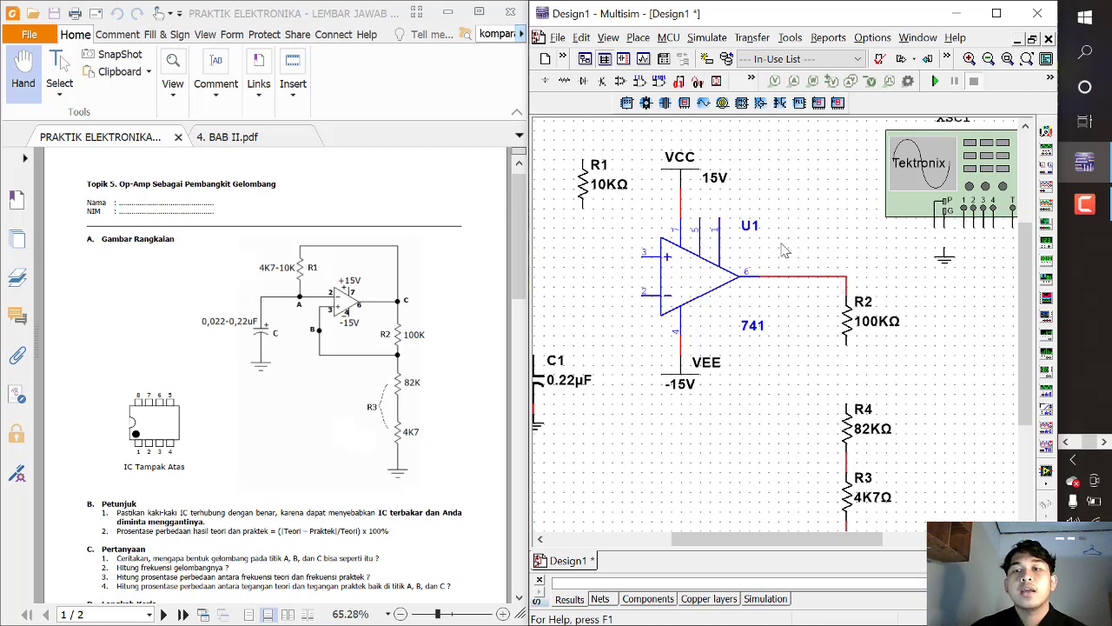
pyautogui.scroll(-1, 781, 245)
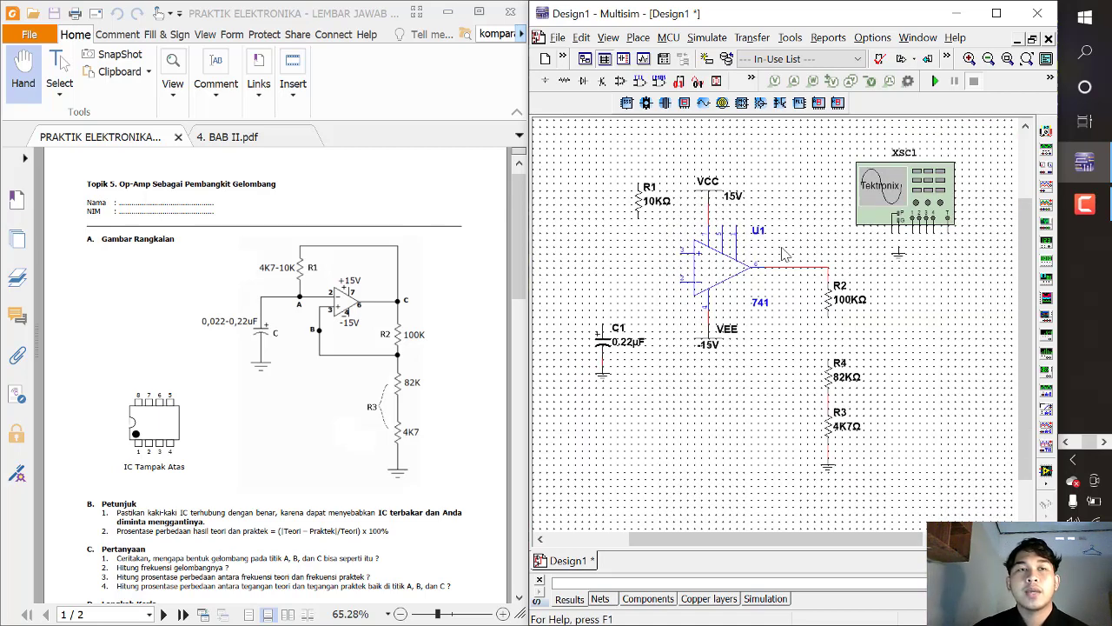
pyautogui.scroll(1, 804, 343)
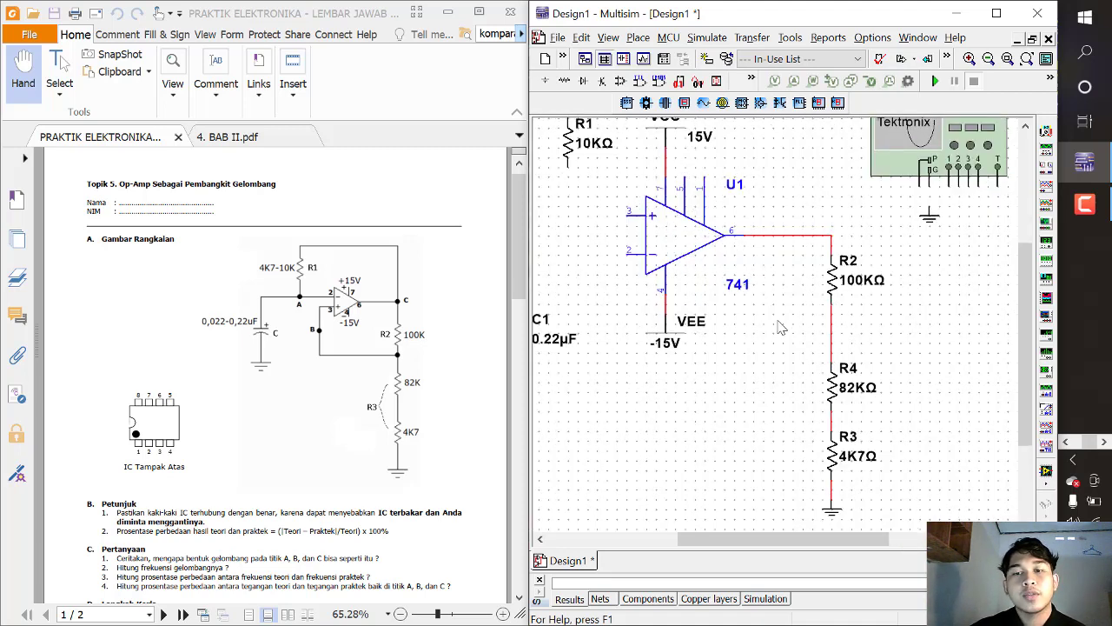
pyautogui.scroll(-1, 784, 338)
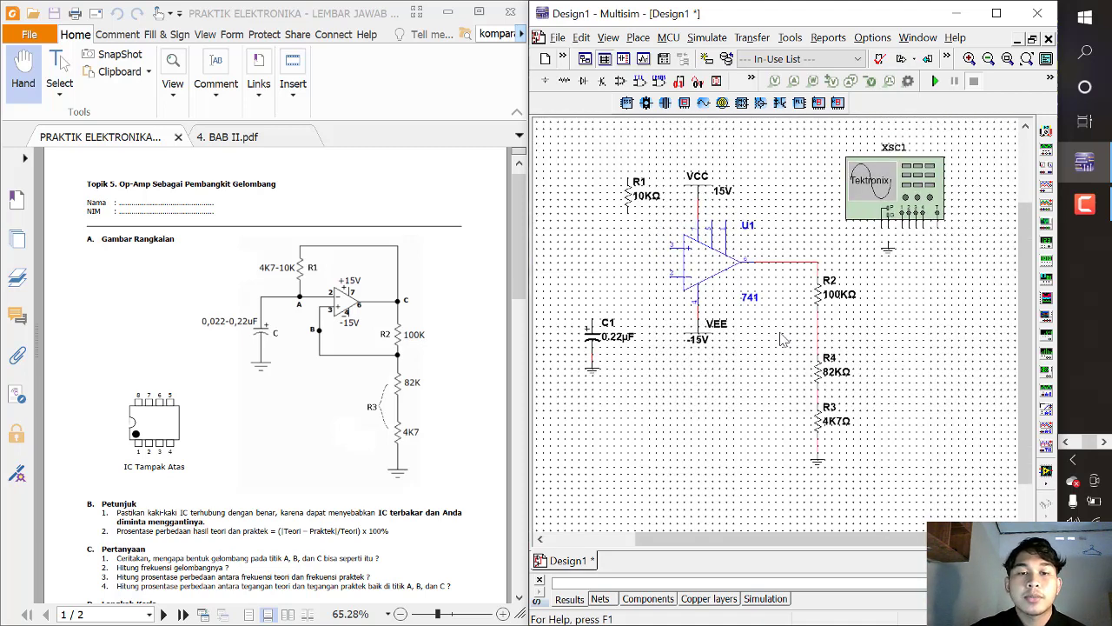
pyautogui.scroll(1, 784, 339)
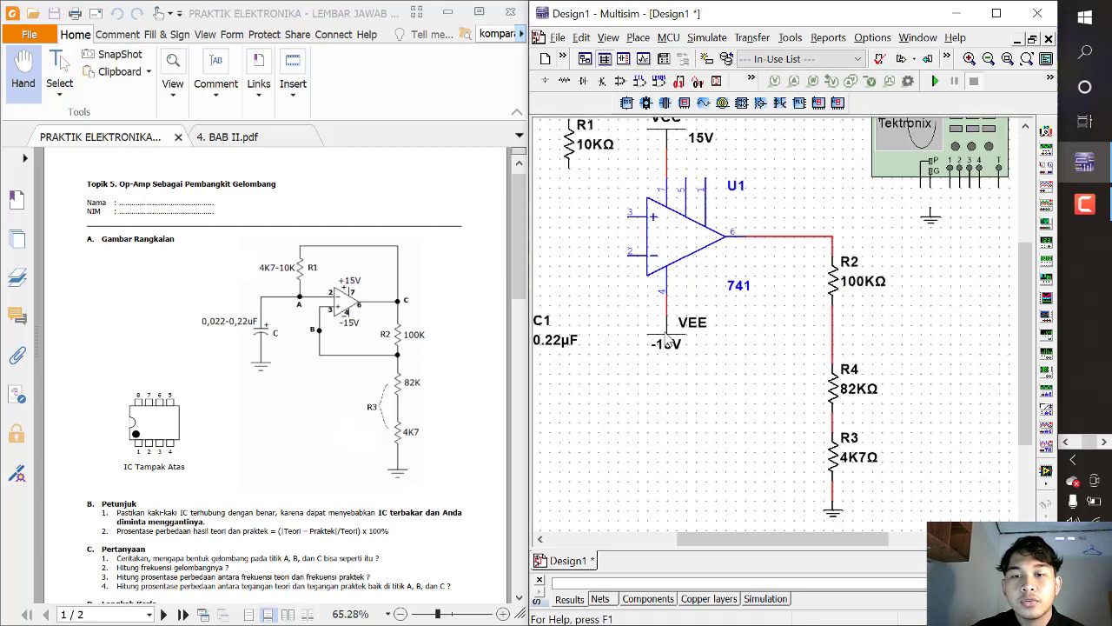
# Move the VCC supply symbol slightly closer to the top of the 741 op-amp
pyautogui.scroll(-1, 676, 251)
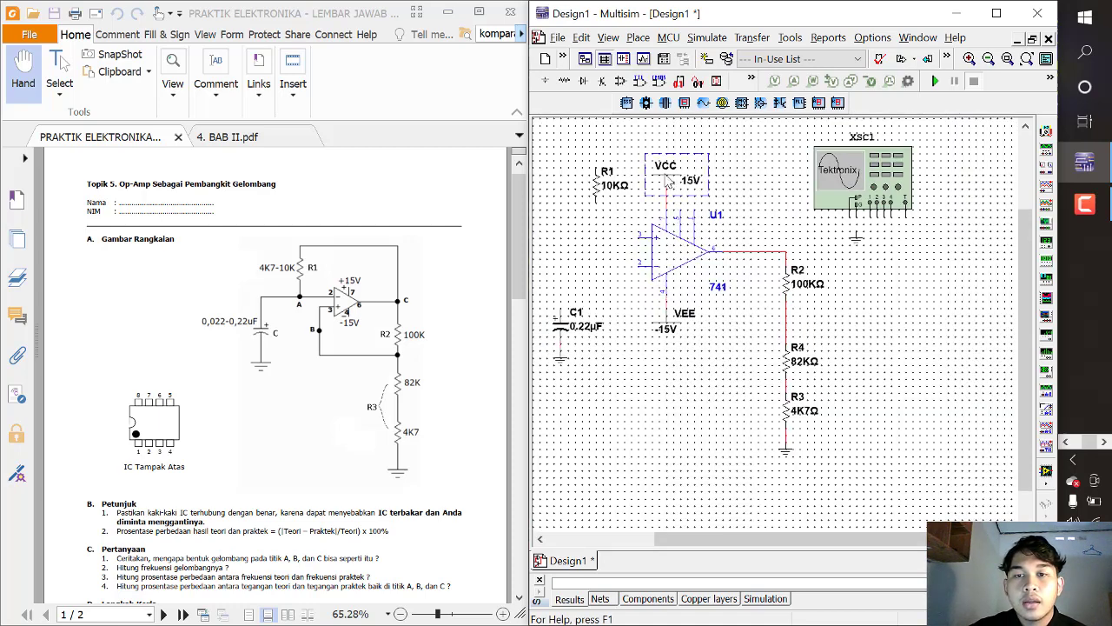
pyautogui.moveTo(665, 178); pyautogui.dragTo(665, 185)
pyautogui.click(681, 146)
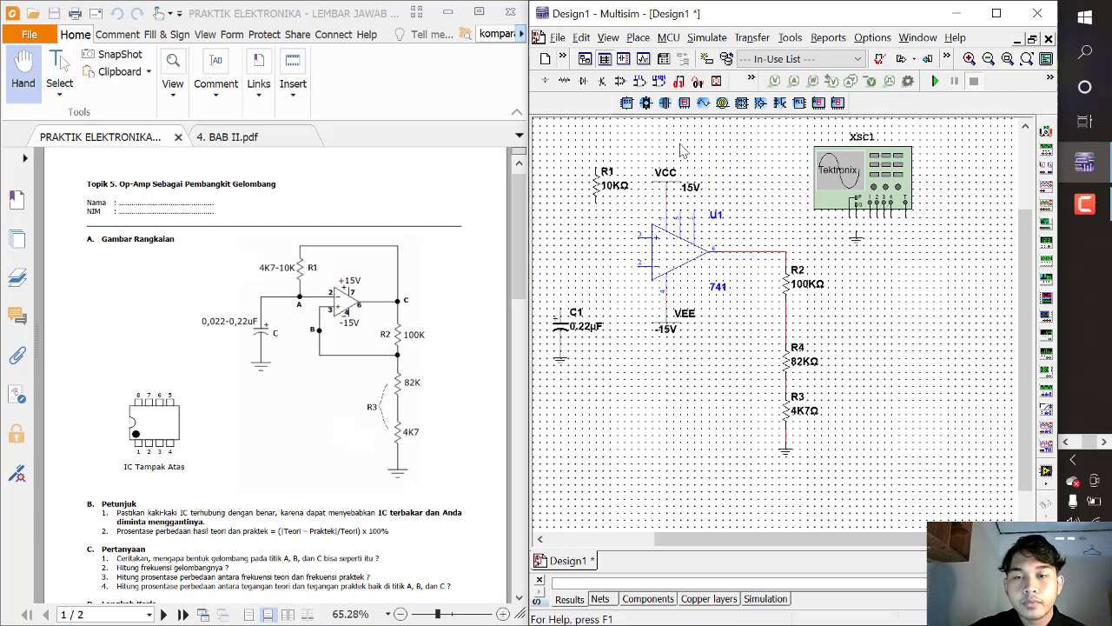
# Wire the 741's non-inverting input, pin 3, around below VEE to the junction between R2 and R4
pyautogui.scroll(1, 614, 241)
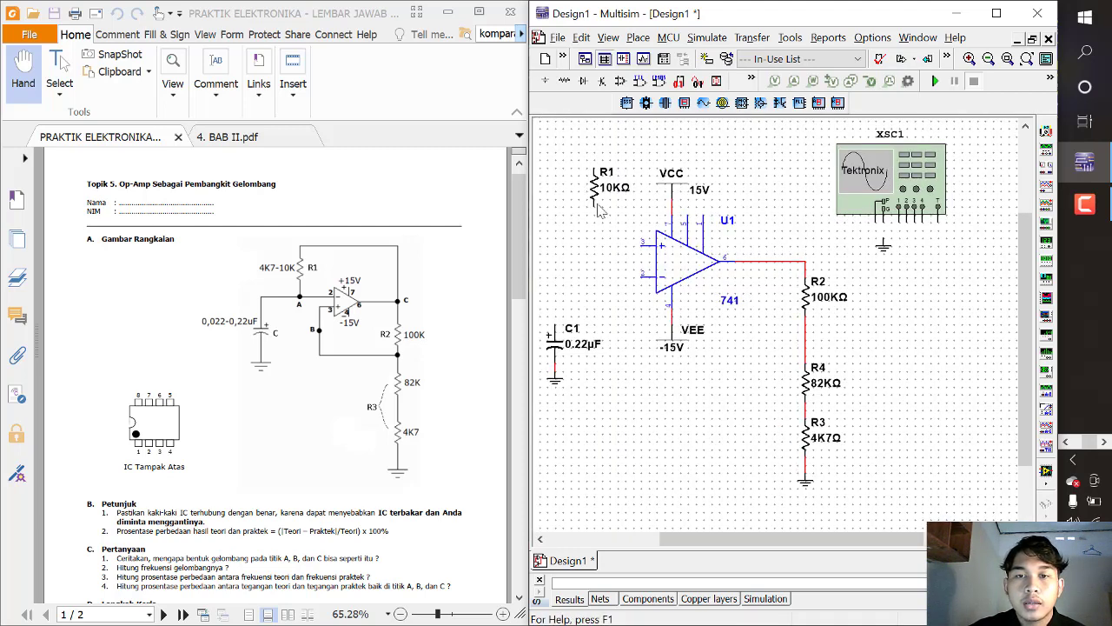
pyautogui.click(641, 246)
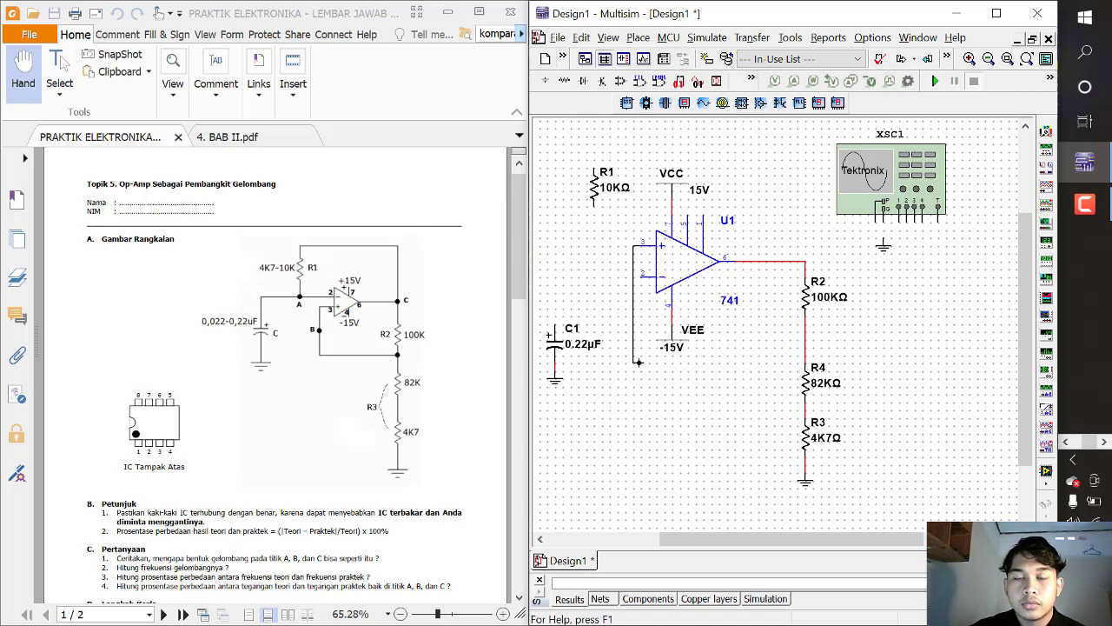
pyautogui.click(619, 363)
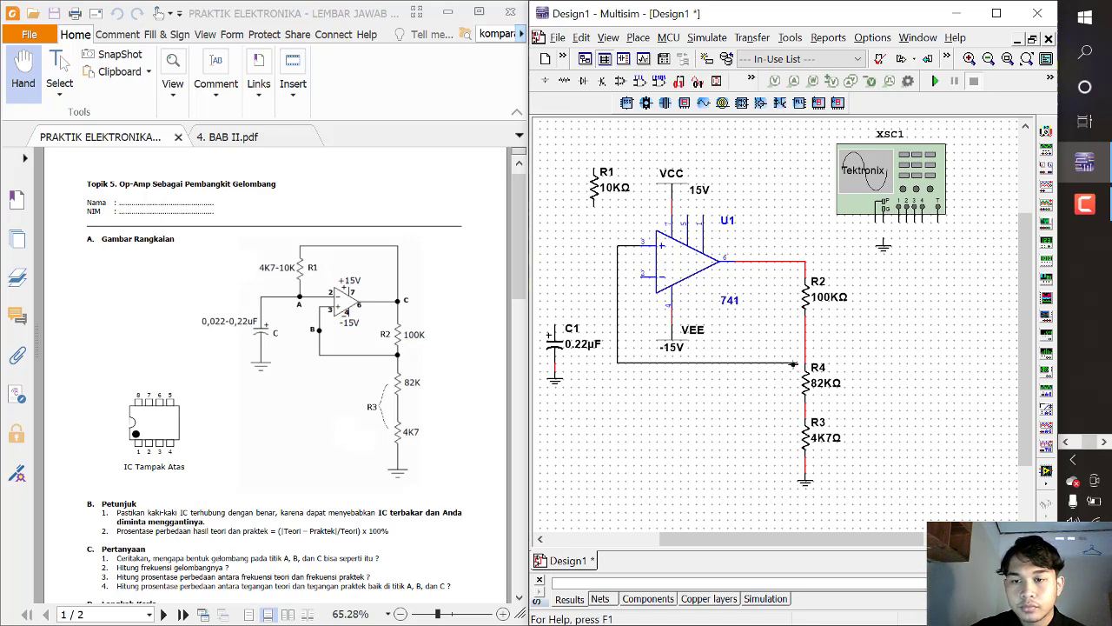
pyautogui.click(806, 337)
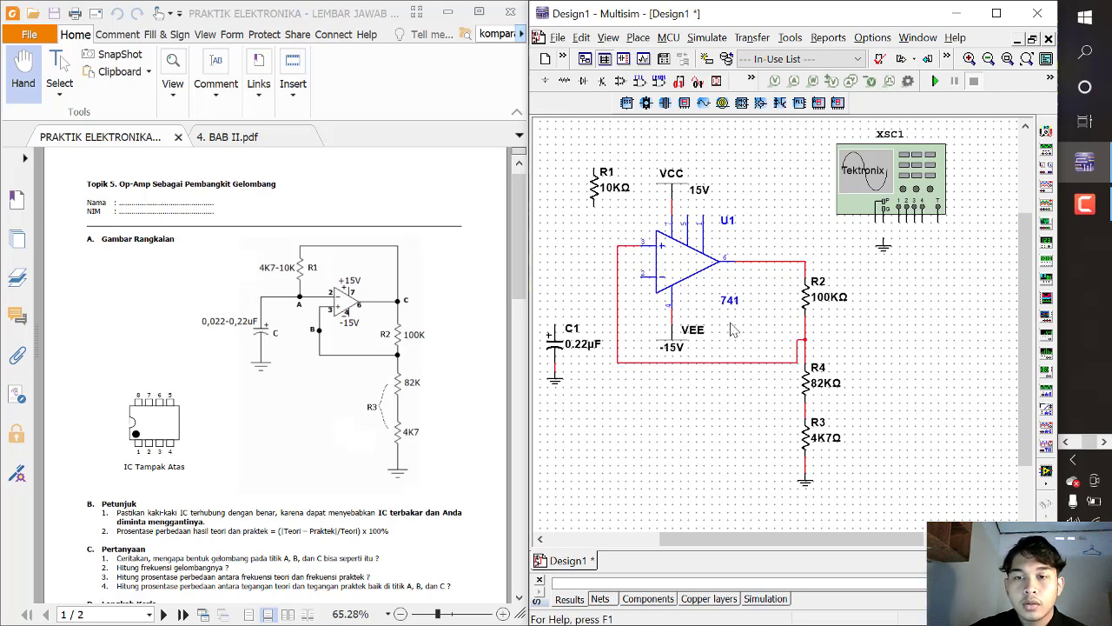
# Move capacitor C1 together with its ground farther left from the op-amp's feedback wire
pyautogui.scroll(2, 807, 365)
pyautogui.scroll(-2, 798, 382)
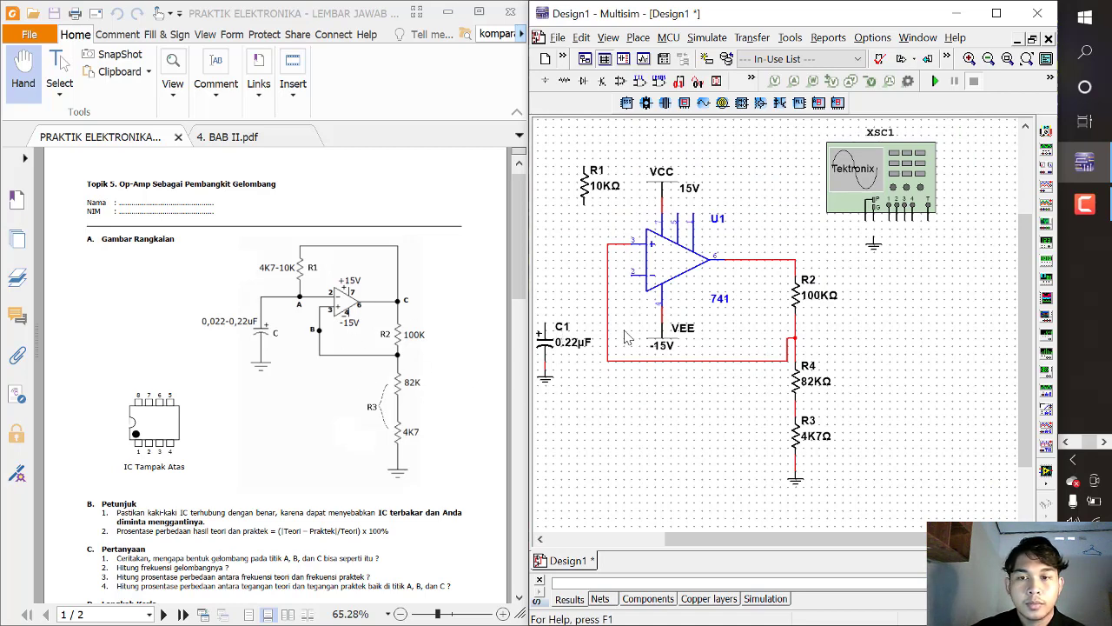
pyautogui.scroll(-1, 596, 281)
pyautogui.scroll(1, 619, 248)
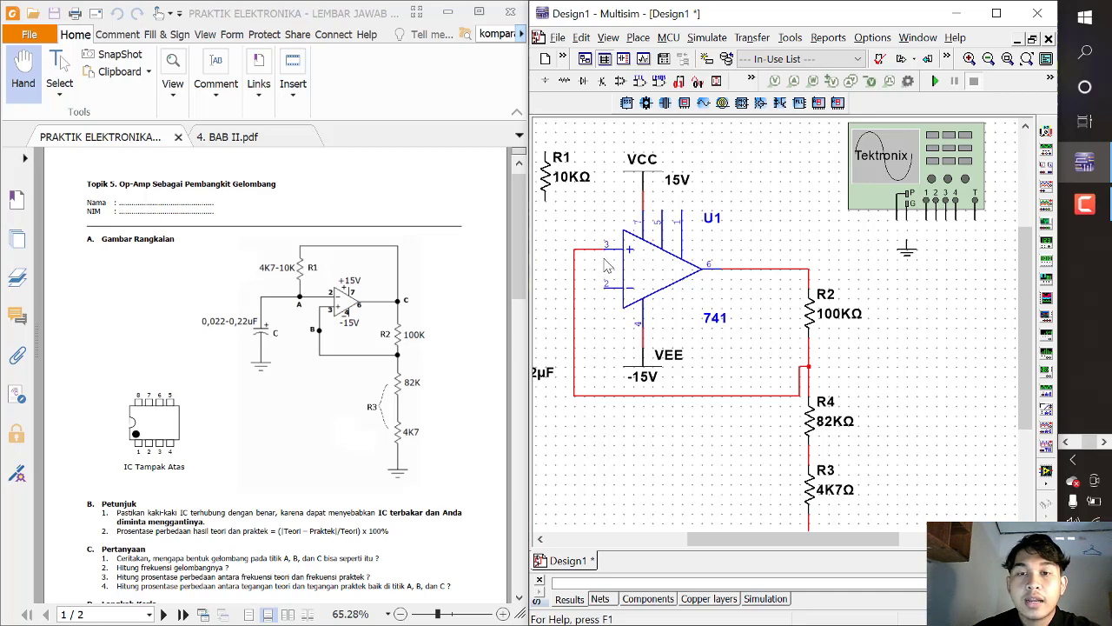
pyautogui.scroll(-1, 693, 261)
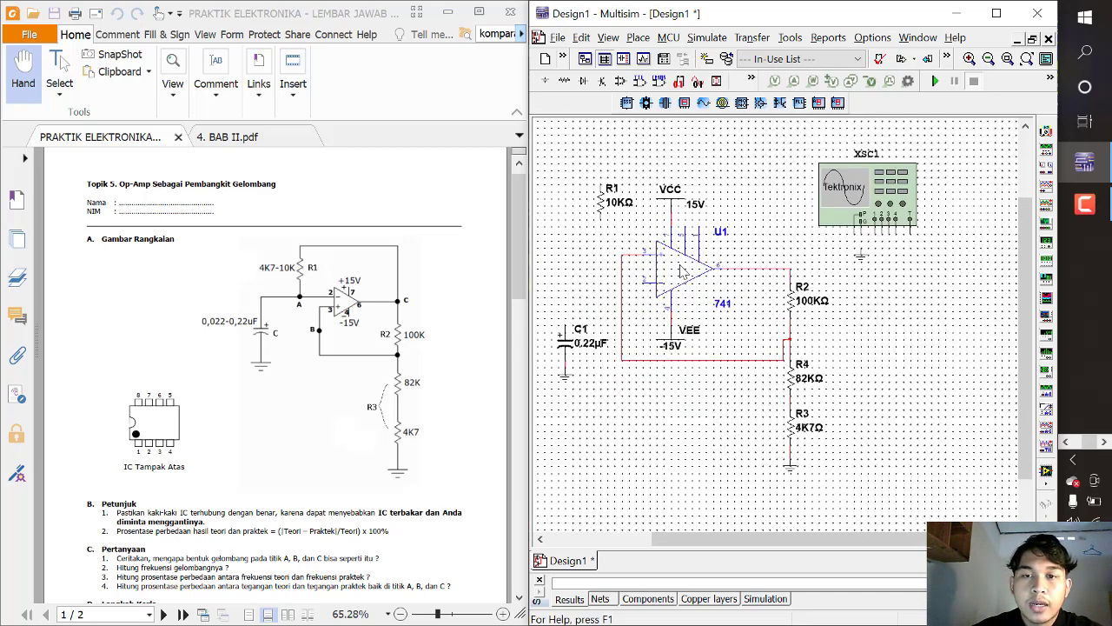
pyautogui.scroll(-1, 695, 313)
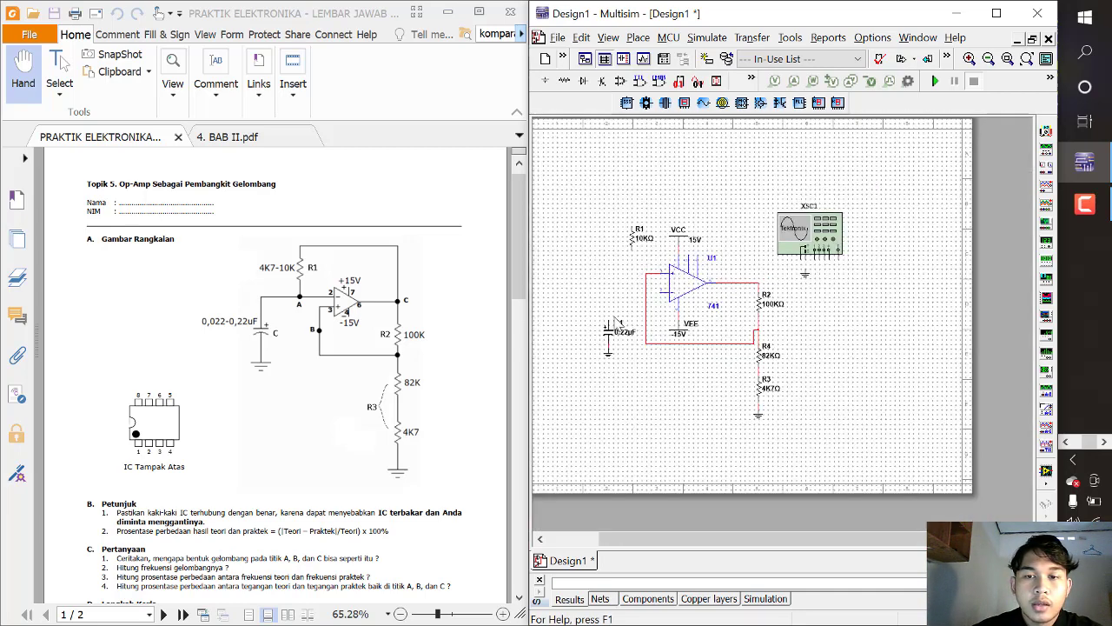
pyautogui.moveTo(580, 299); pyautogui.dragTo(641, 368)
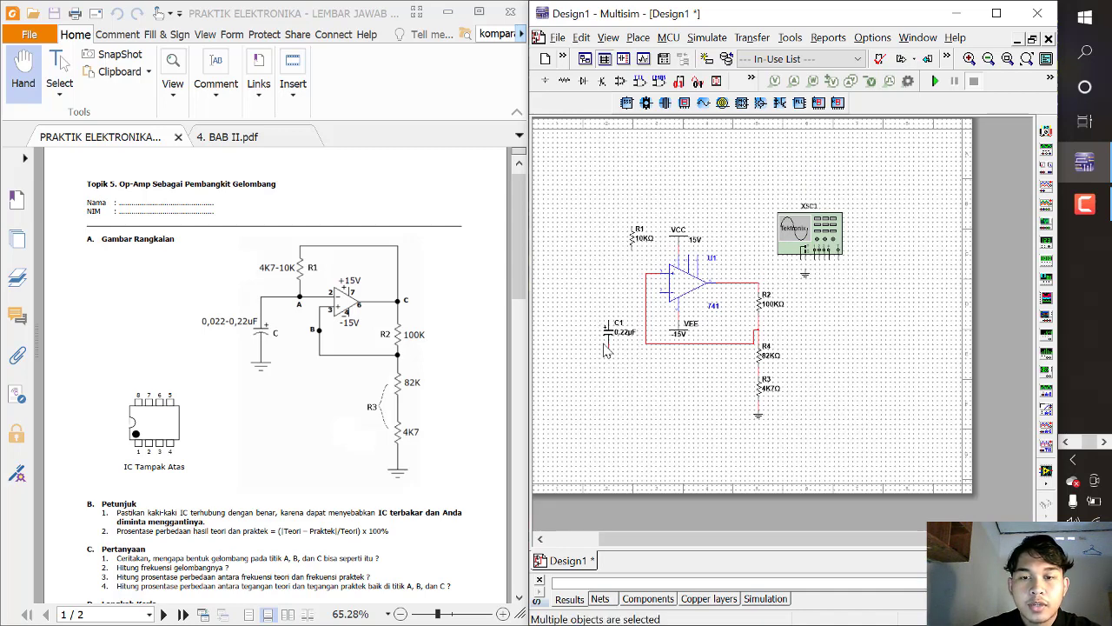
pyautogui.moveTo(607, 333); pyautogui.dragTo(589, 330)
pyautogui.click(580, 274)
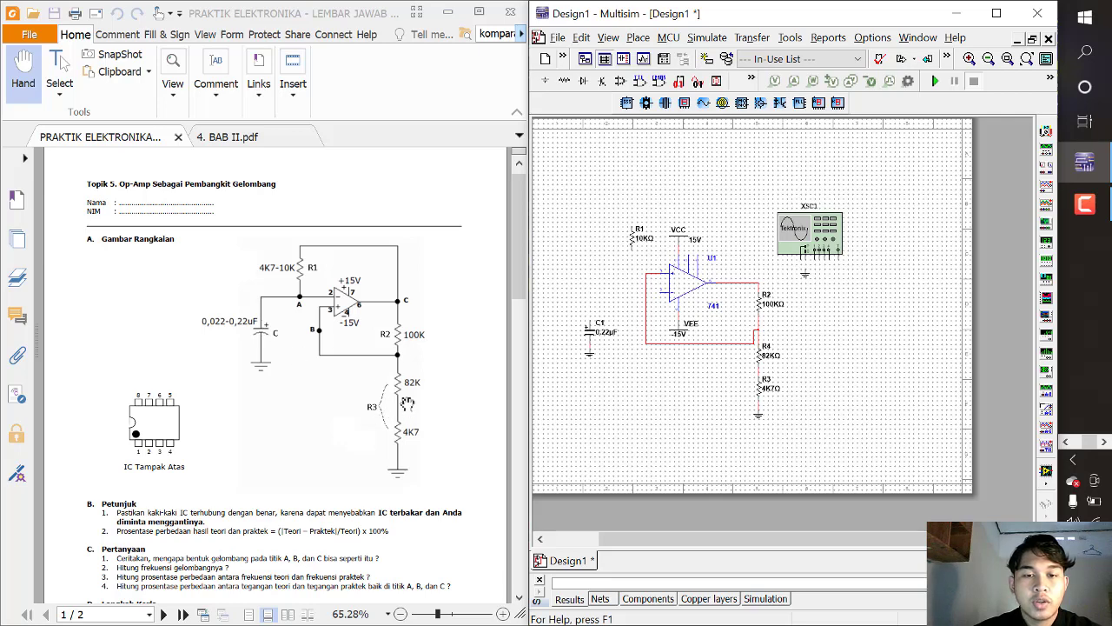
# Wire the 741's inverting input, pin 2, to the top of C1 and connect R1's lower end to that wire
pyautogui.scroll(2, 651, 321)
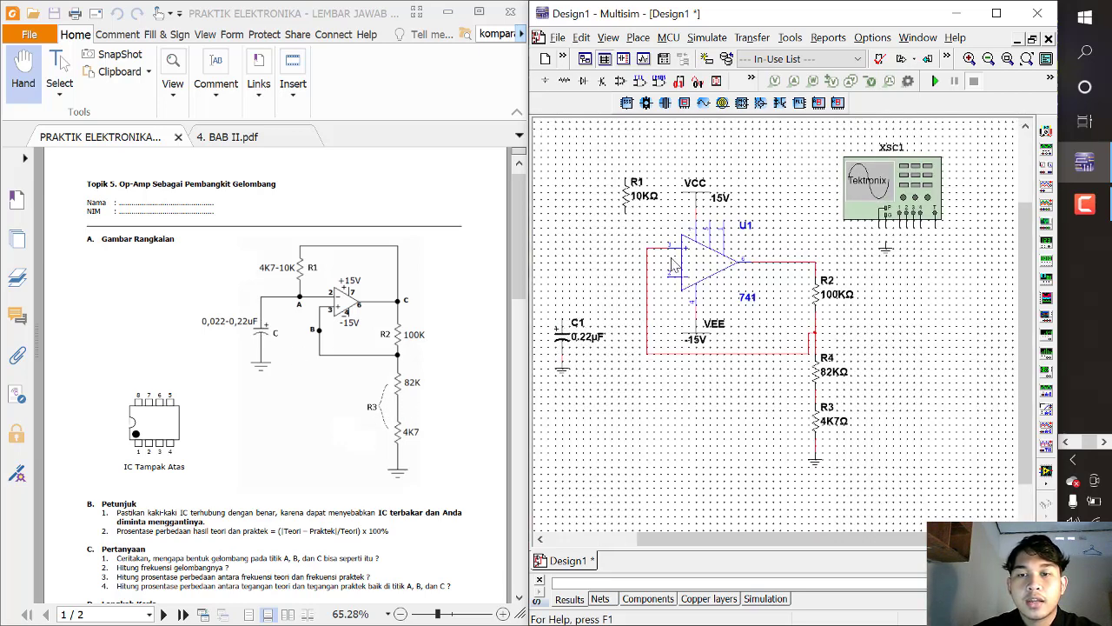
pyautogui.click(663, 276)
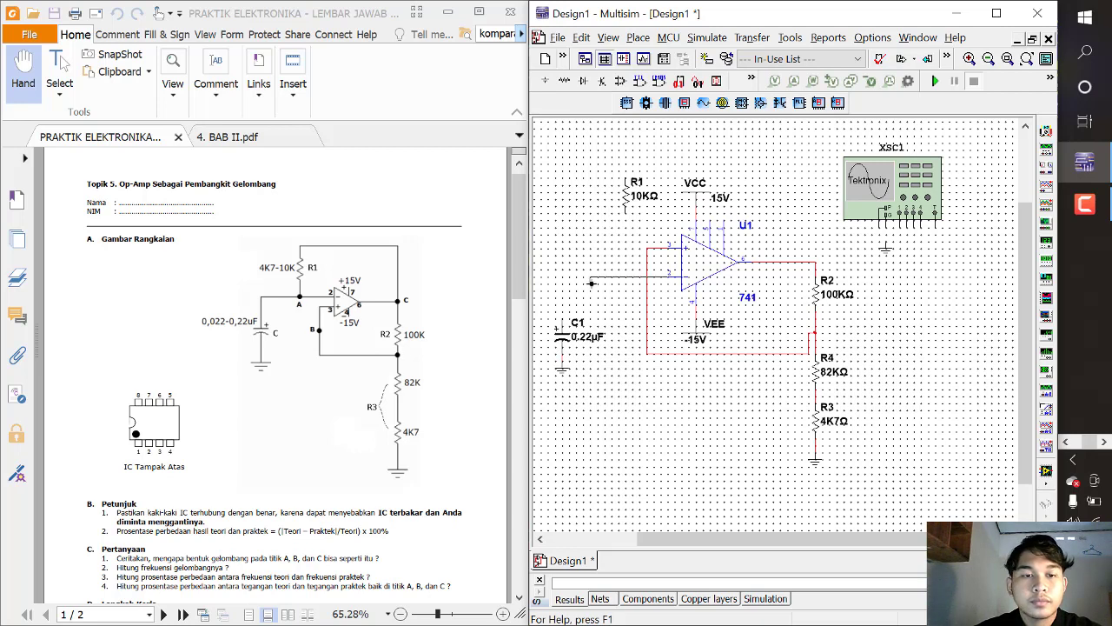
pyautogui.click(562, 318)
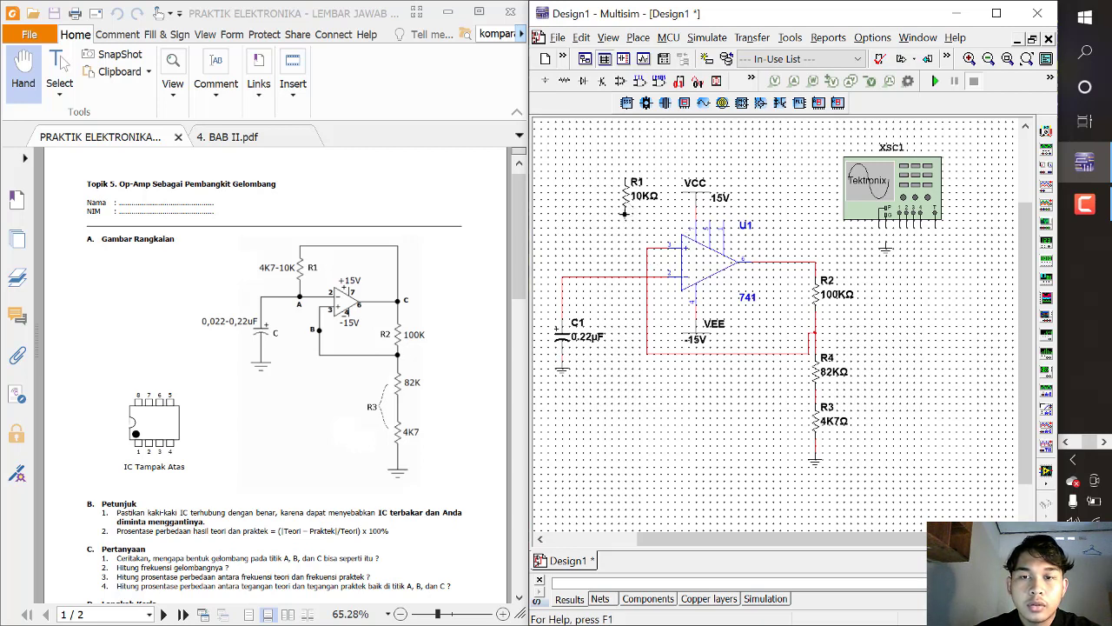
pyautogui.click(624, 212)
pyautogui.click(620, 276)
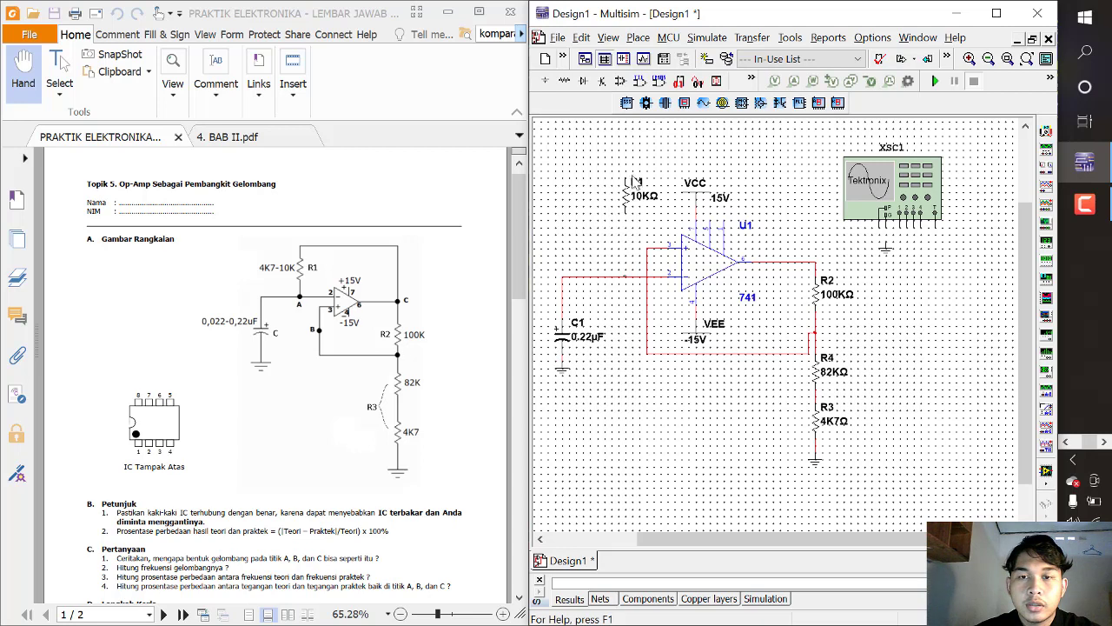
# Wire R1's upper end over the top of the op-amp to the output node above R2
pyautogui.click(625, 178)
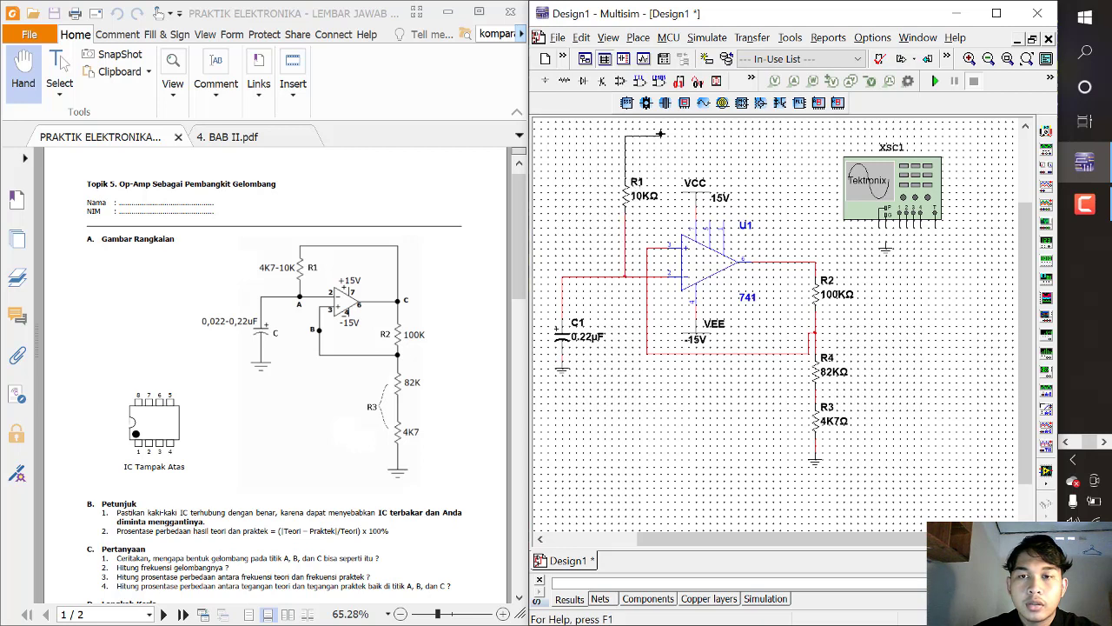
pyautogui.click(816, 151)
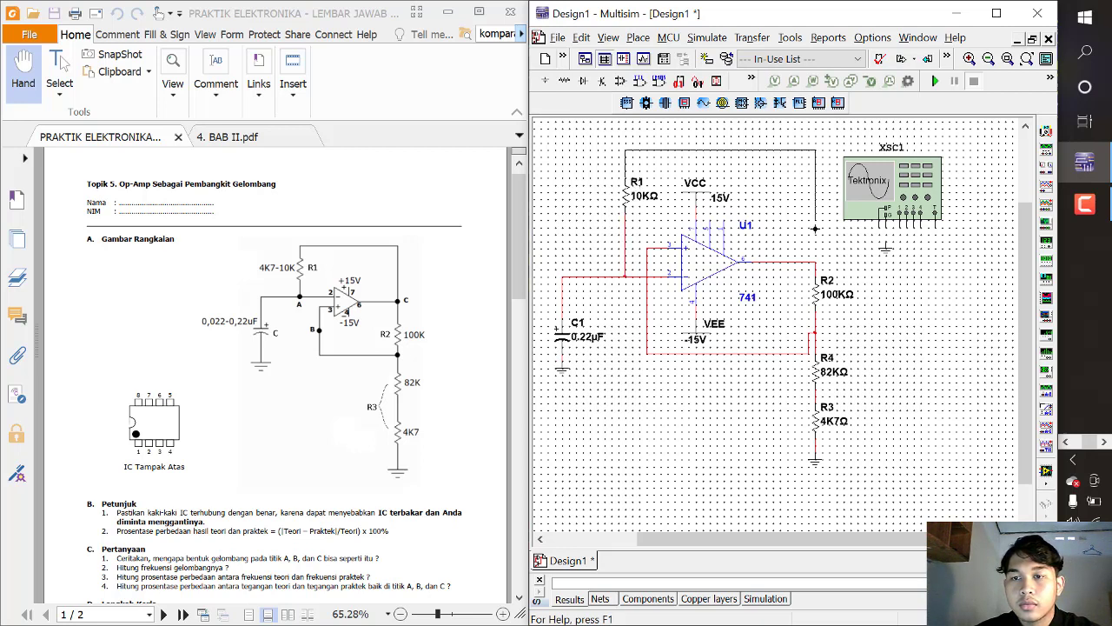
pyautogui.click(815, 262)
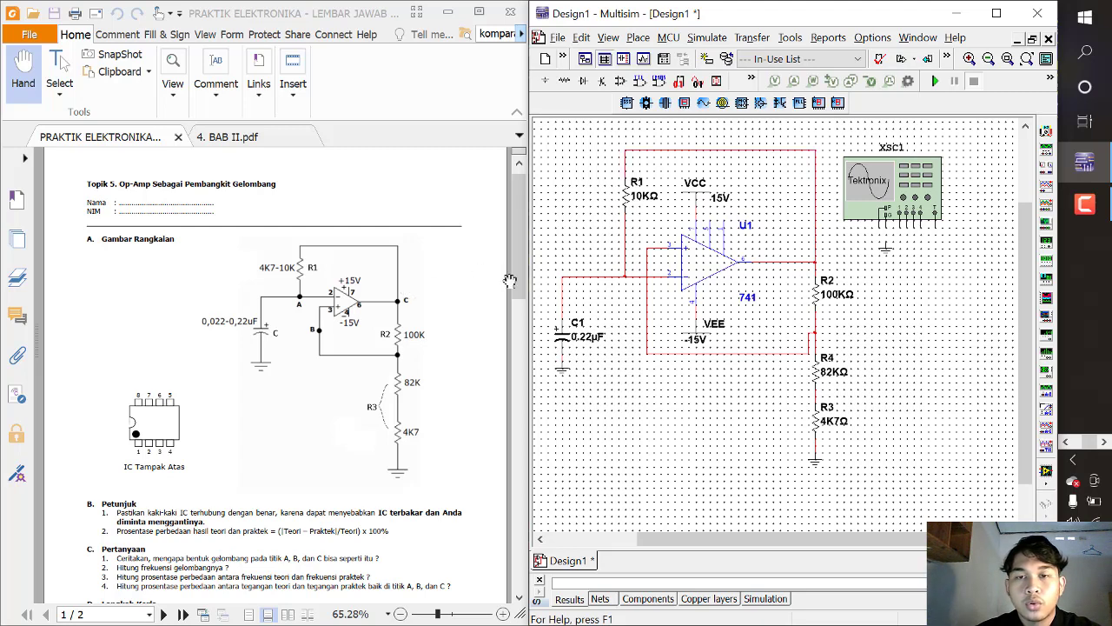
# Move capacitor C1 slightly upward so there is more wire between it and its ground
pyautogui.scroll(-1, 658, 254)
pyautogui.scroll(1, 773, 390)
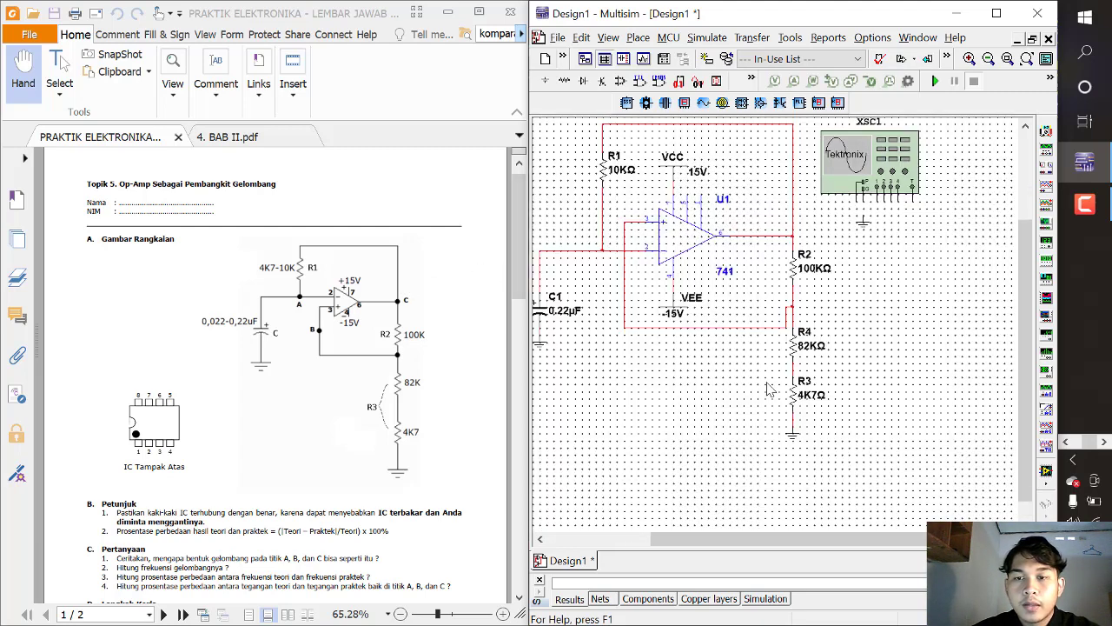
pyautogui.scroll(-1, 817, 410)
pyautogui.scroll(1, 725, 414)
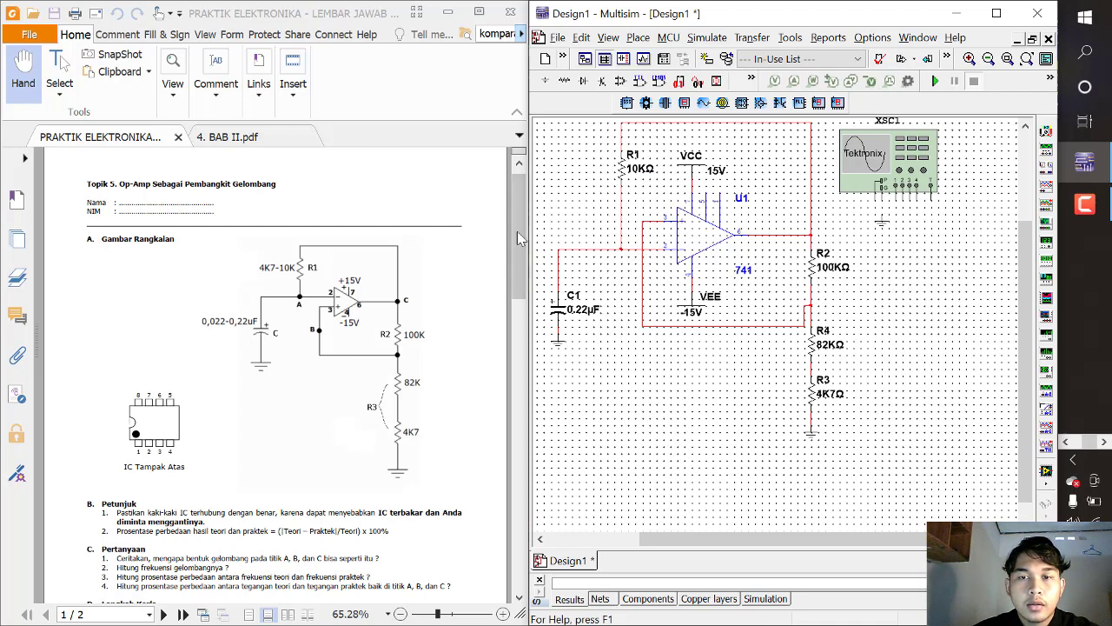
pyautogui.scroll(2, 563, 319)
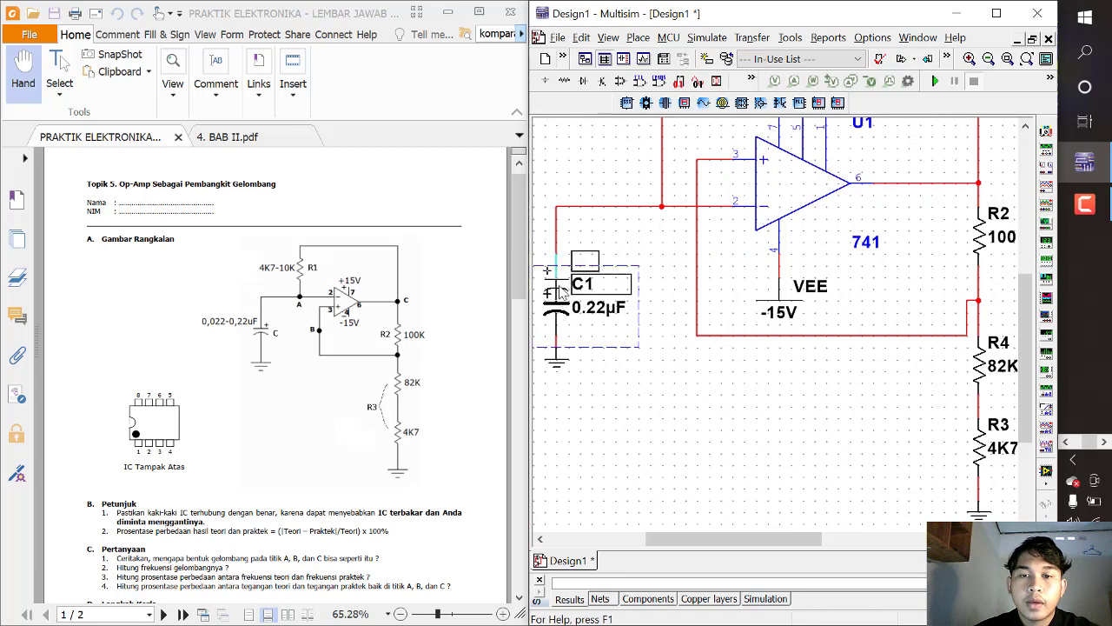
pyautogui.moveTo(563, 319); pyautogui.dragTo(563, 295)
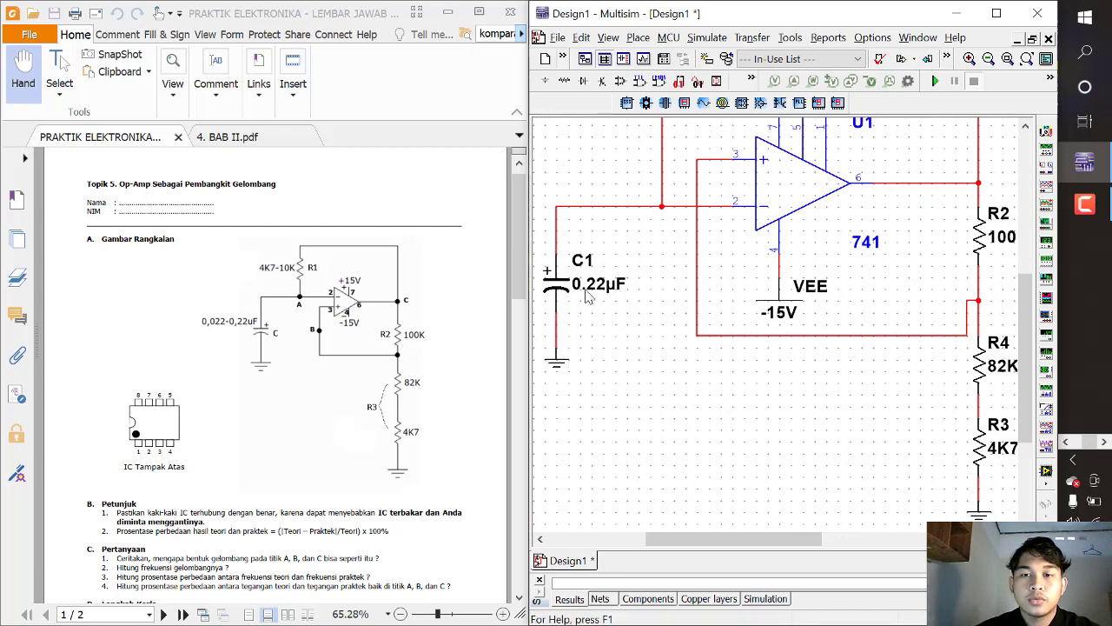
# Check the wired circuit's components, values and connections against the worksheet diagram
pyautogui.scroll(1, 617, 344)
pyautogui.scroll(-1, 618, 348)
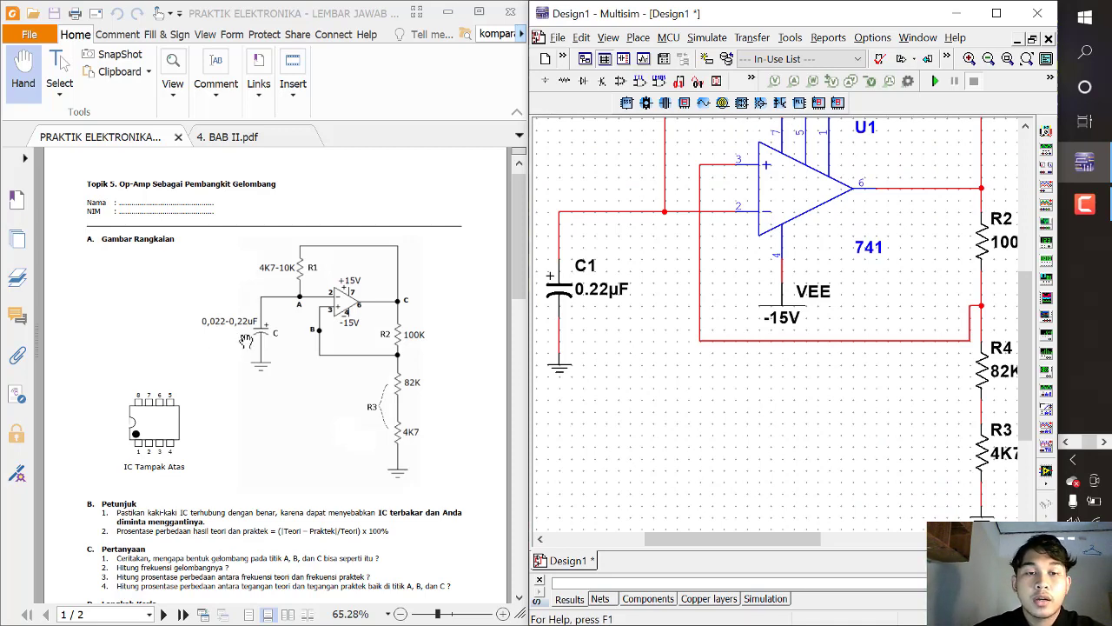
pyautogui.scroll(-2, 677, 271)
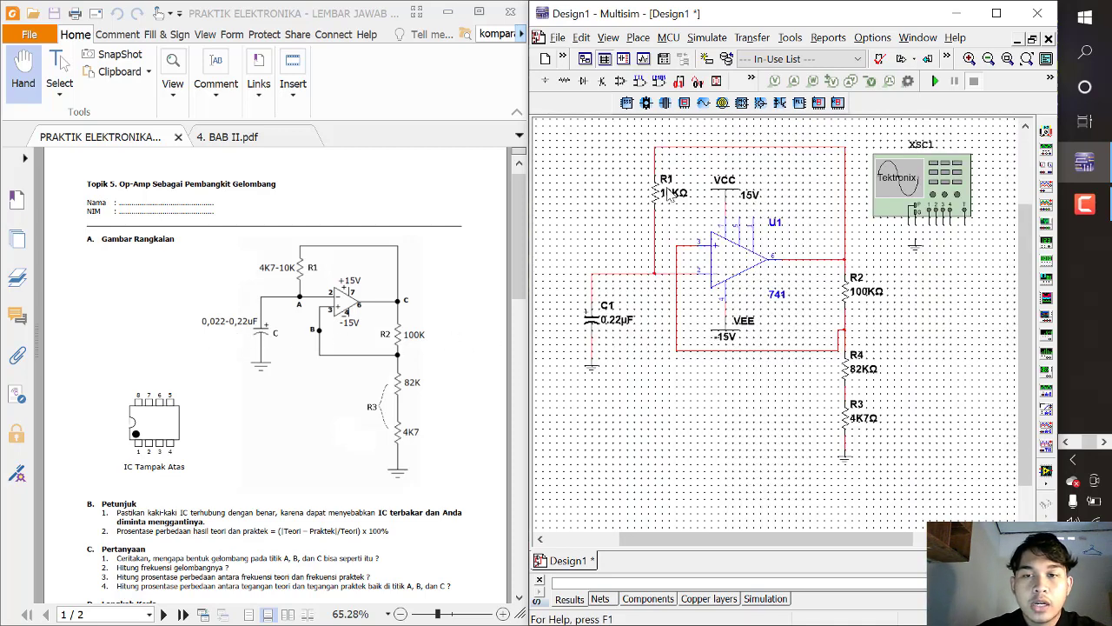
pyautogui.scroll(3, 668, 364)
pyautogui.scroll(-2, 588, 455)
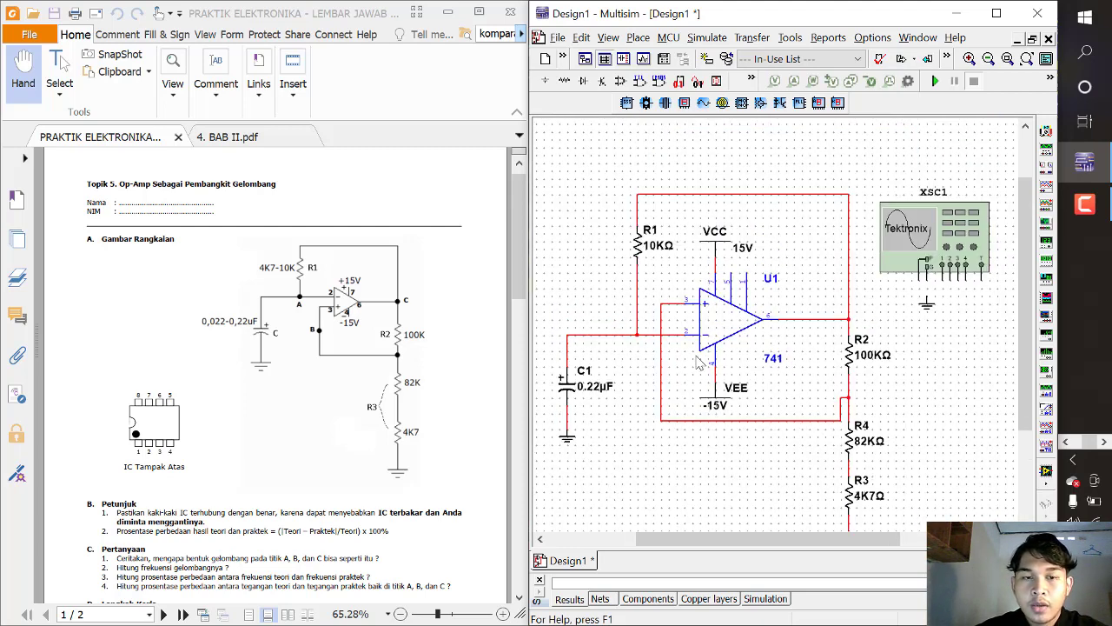
pyautogui.scroll(-1, 700, 363)
pyautogui.scroll(1, 763, 452)
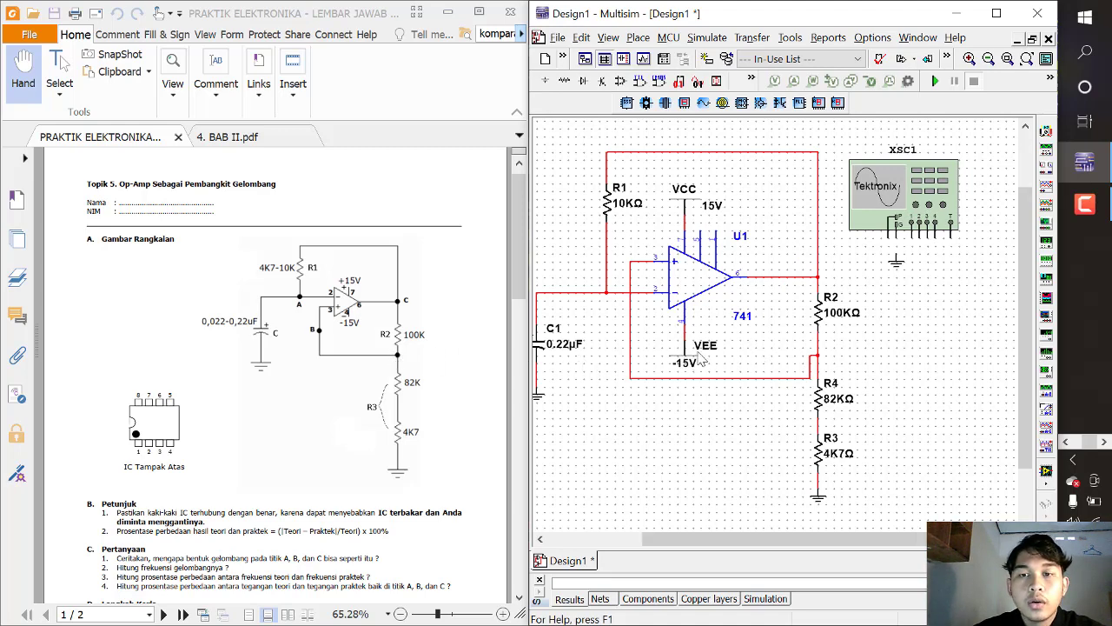
pyautogui.scroll(-1, 684, 368)
pyautogui.scroll(-1, 674, 373)
pyautogui.scroll(1, 649, 384)
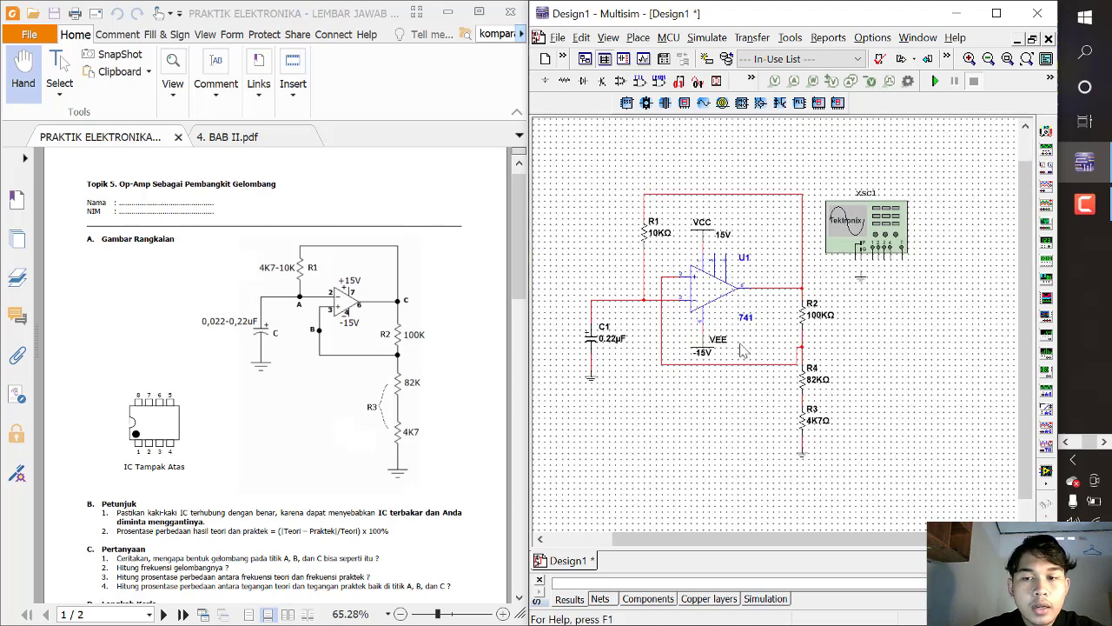
pyautogui.scroll(1, 812, 380)
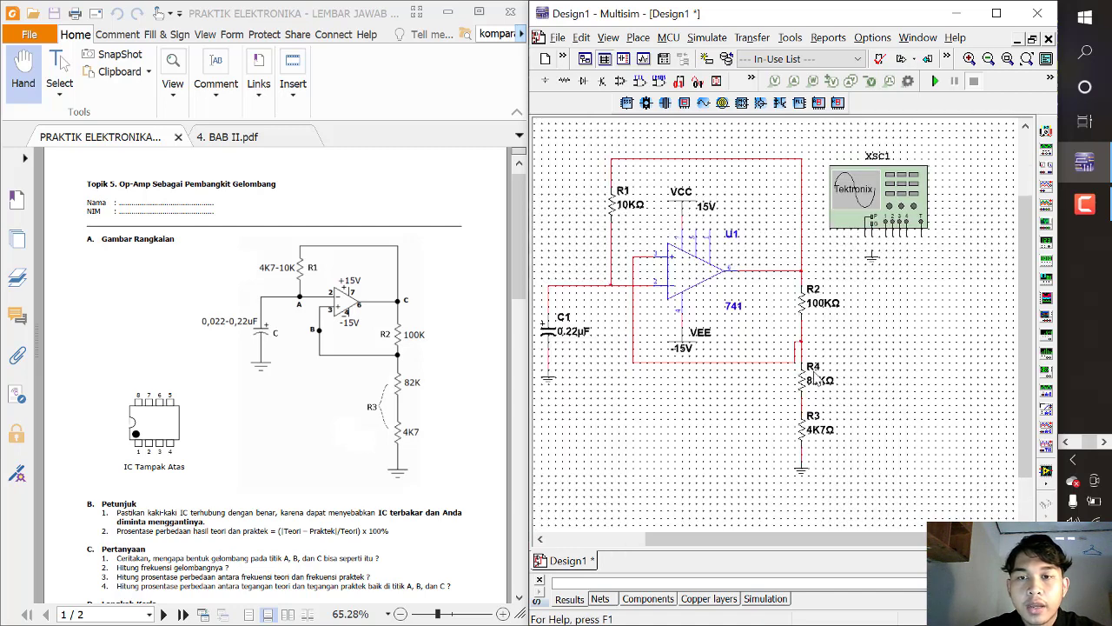
pyautogui.scroll(-1, 653, 335)
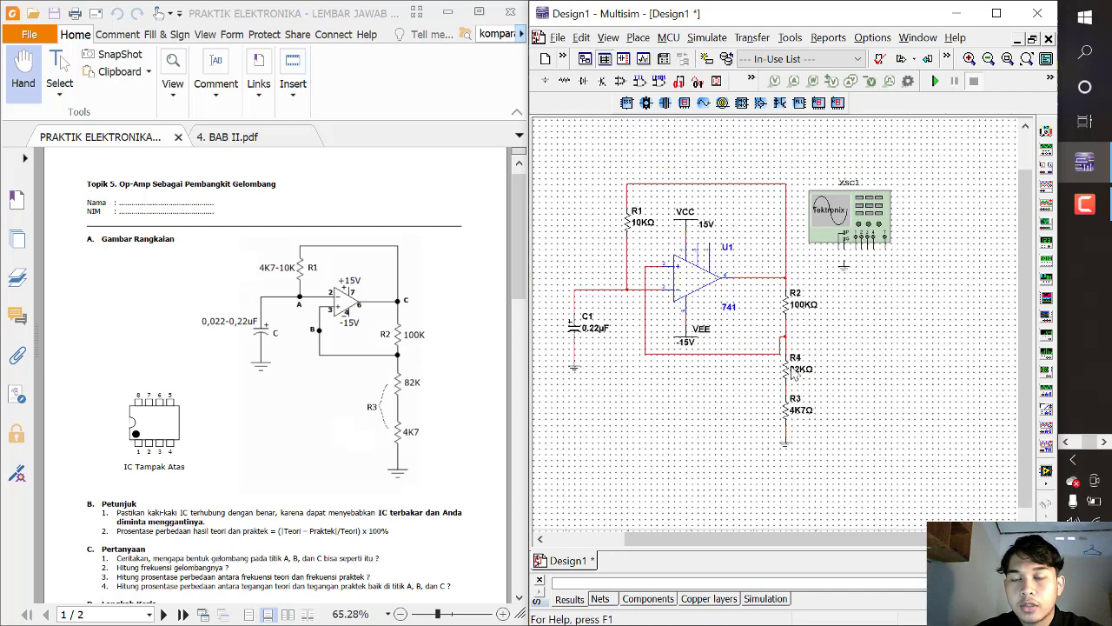
# Wire the oscilloscope's ground terminal G to the ground symbol below it
pyautogui.scroll(1, 840, 370)
pyautogui.scroll(1, 848, 246)
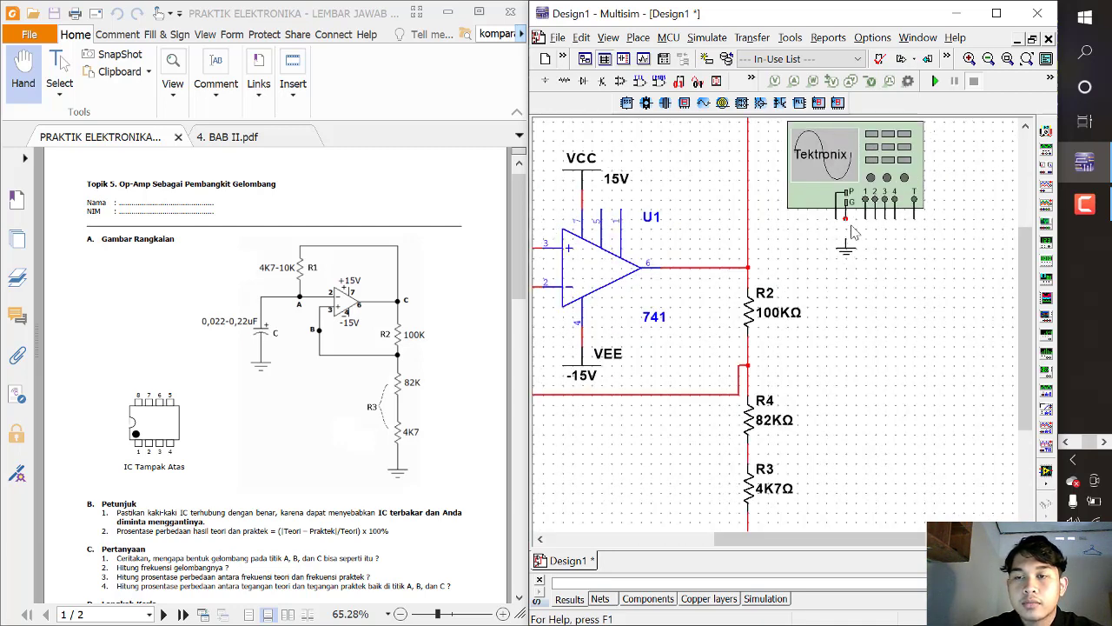
pyautogui.scroll(-1, 873, 261)
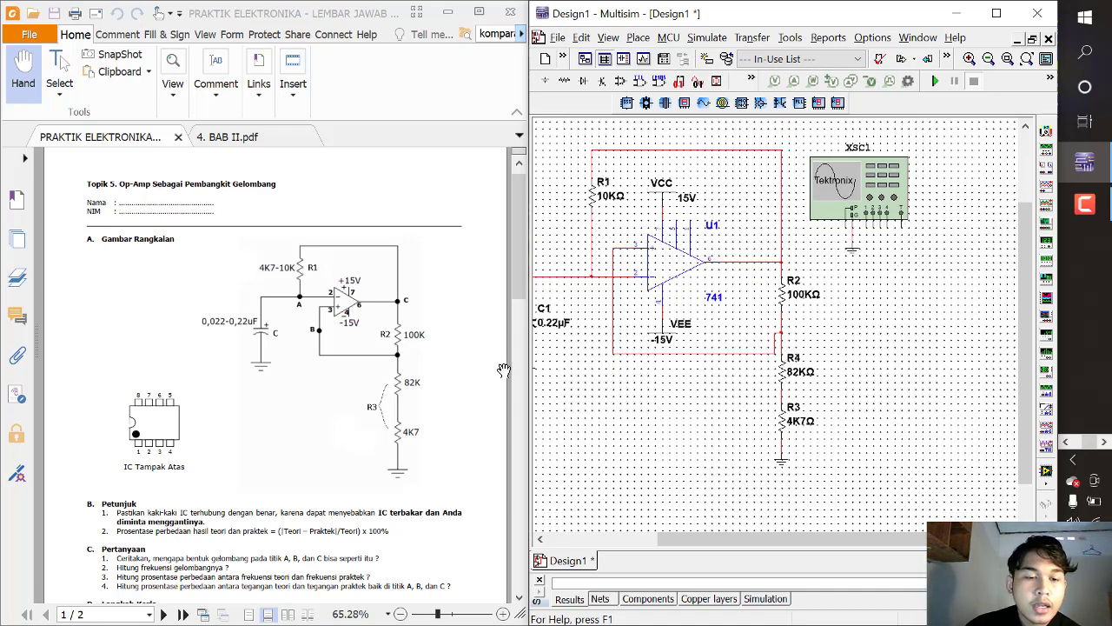
# Read the worksheet's questions, work procedure and measurement table for points A, B and C
pyautogui.scroll(-3, 346, 443)
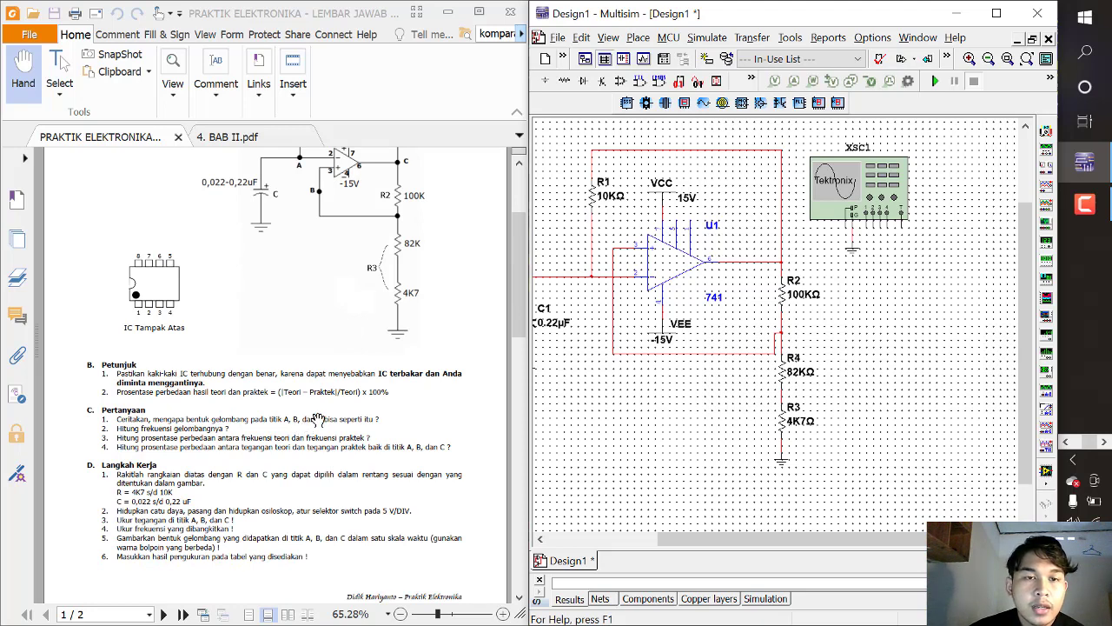
pyautogui.scroll(3, 318, 420)
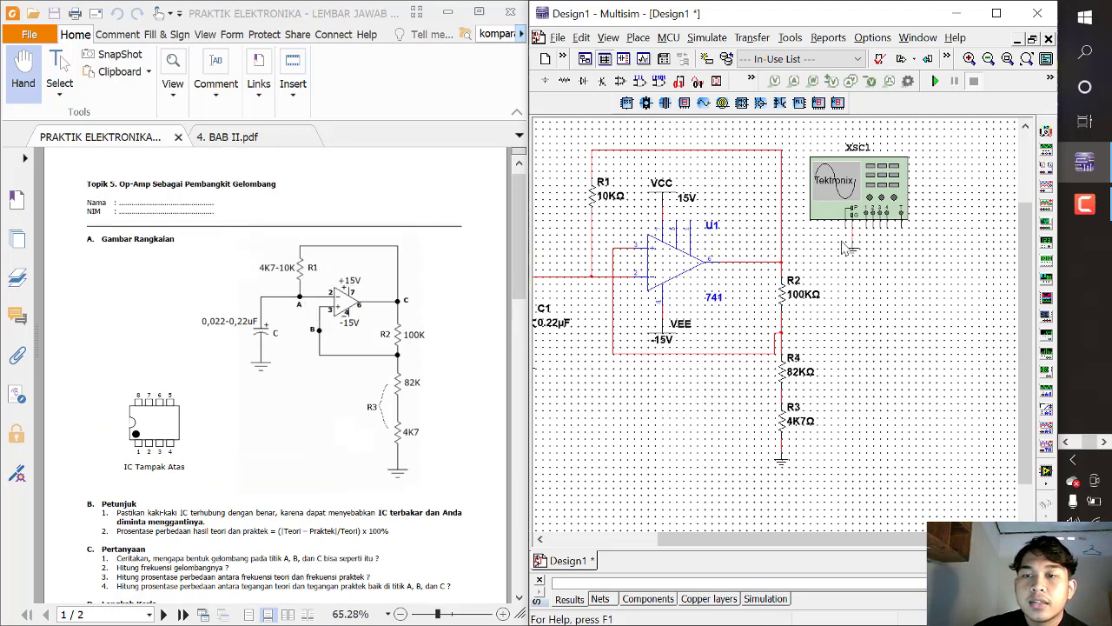
pyautogui.scroll(-7, 371, 443)
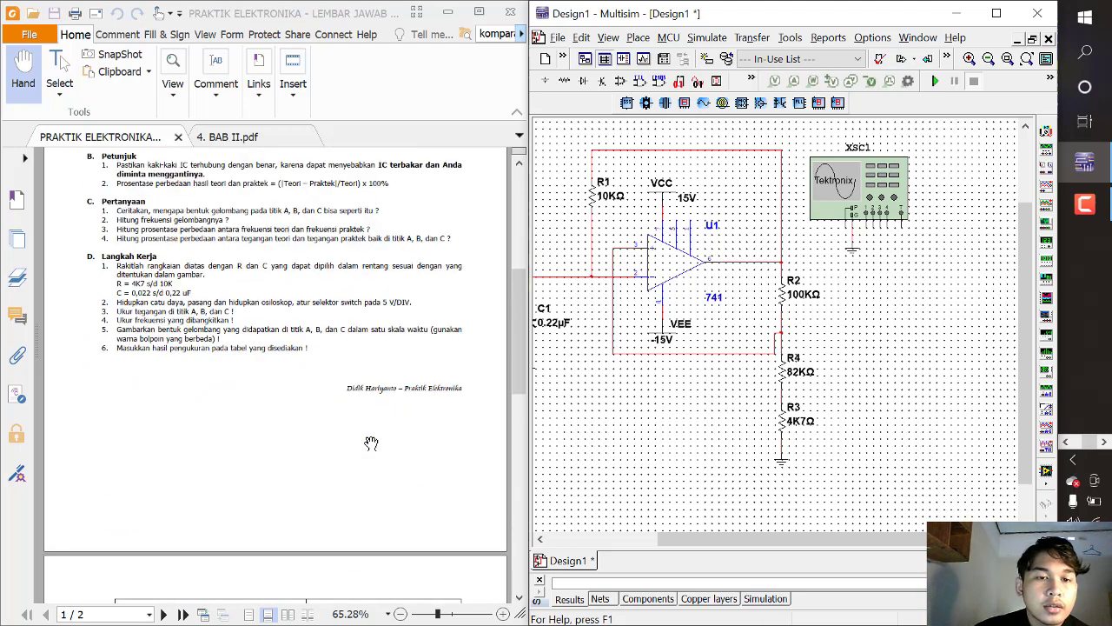
pyautogui.scroll(-7, 371, 443)
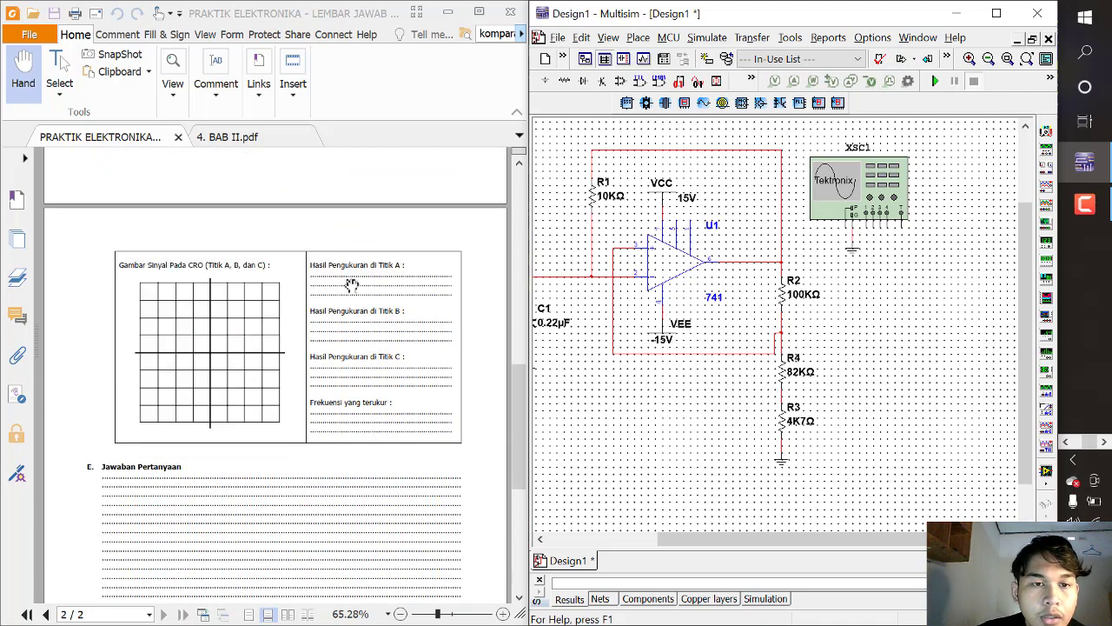
pyautogui.scroll(-2, 360, 467)
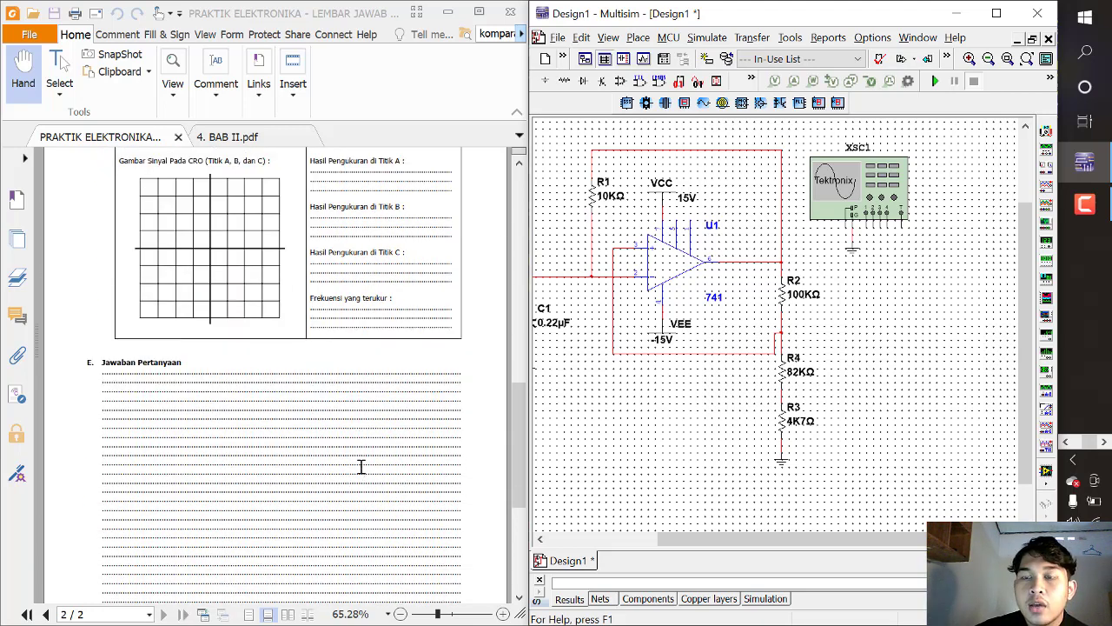
pyautogui.scroll(8, 359, 469)
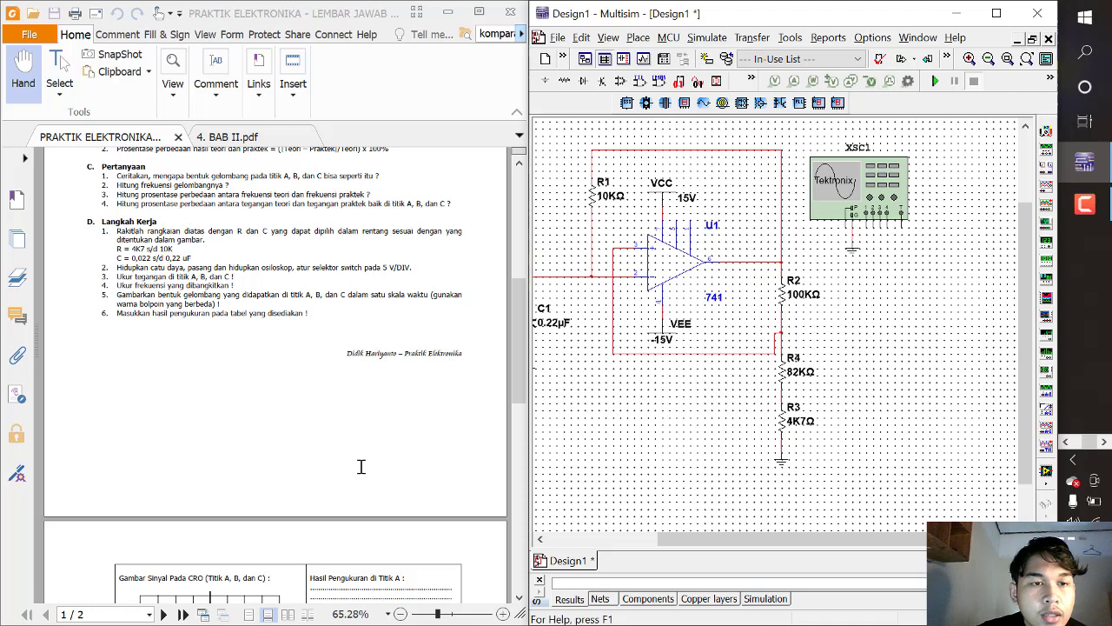
pyautogui.scroll(6, 362, 467)
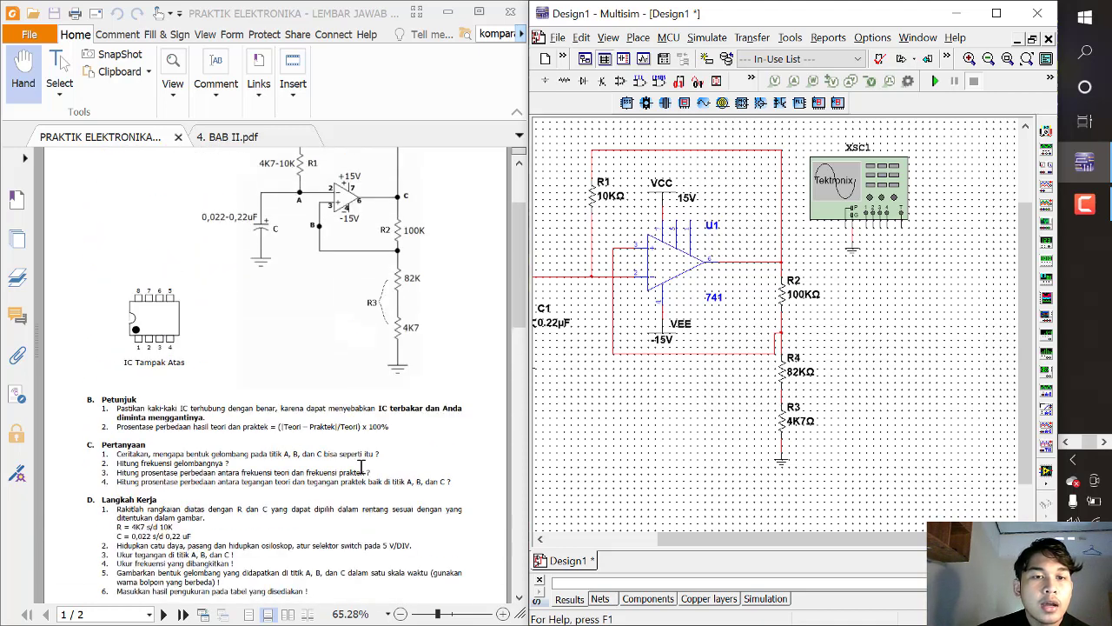
pyautogui.scroll(1, 361, 466)
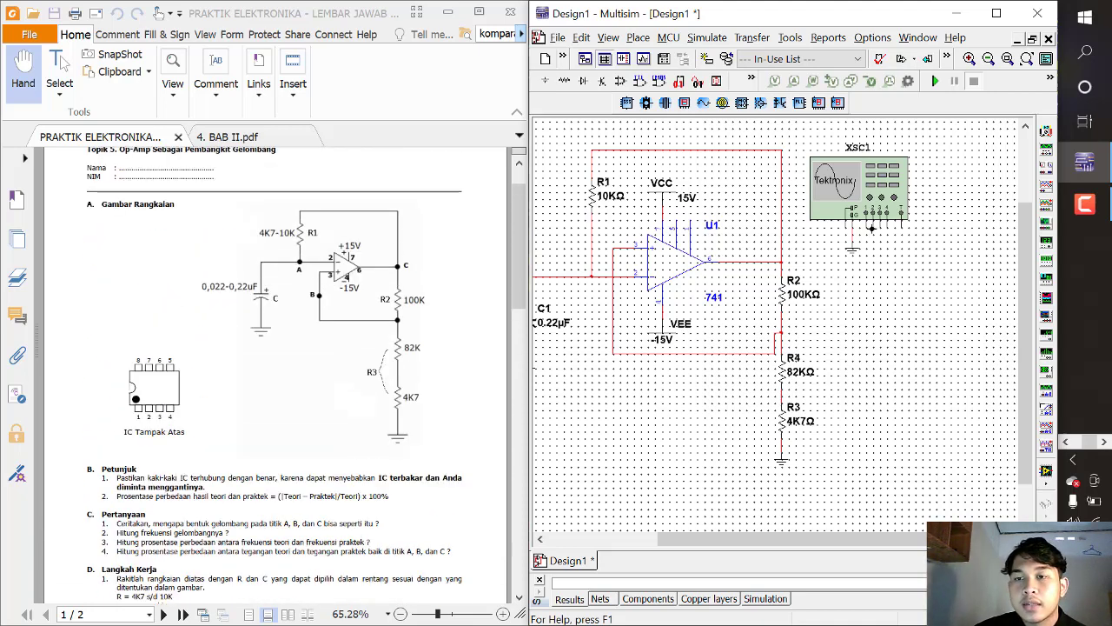
# Wire oscilloscope channel 1 to the junction of R1 and pin 2, channel 2 to the pin 3 wire, and channel 3 to the output node
pyautogui.click(867, 228)
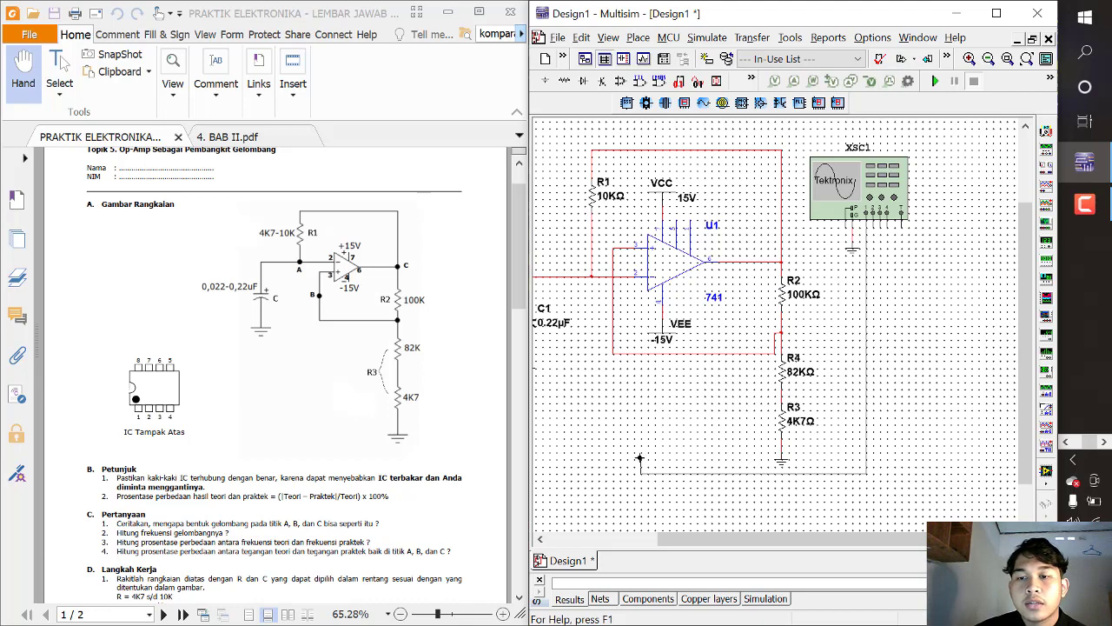
pyautogui.click(592, 495)
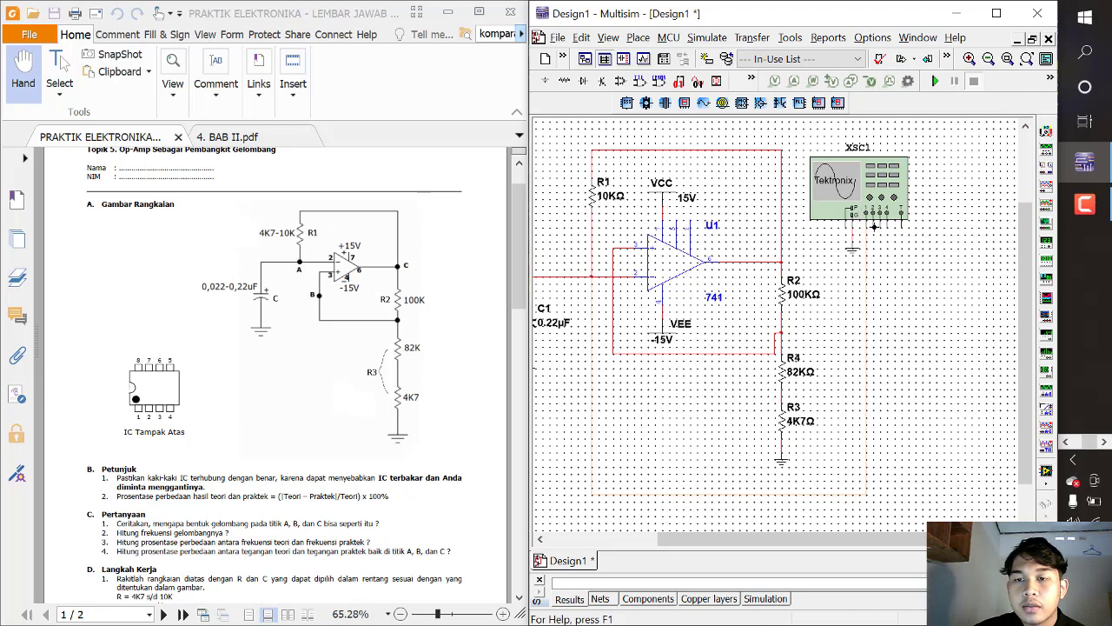
pyautogui.click(874, 226)
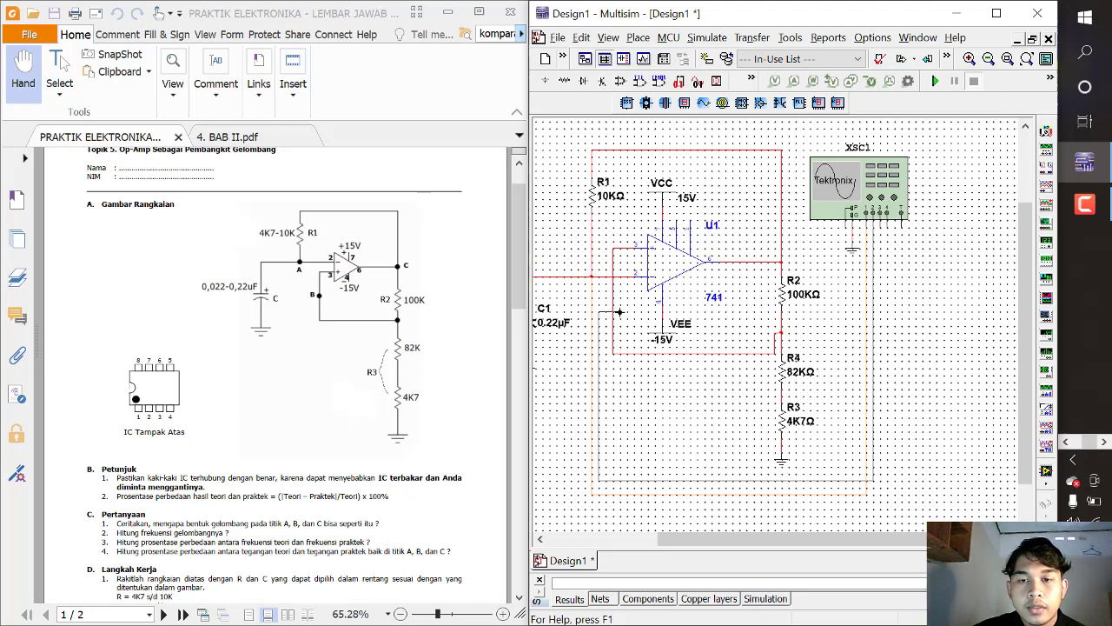
pyautogui.click(611, 306)
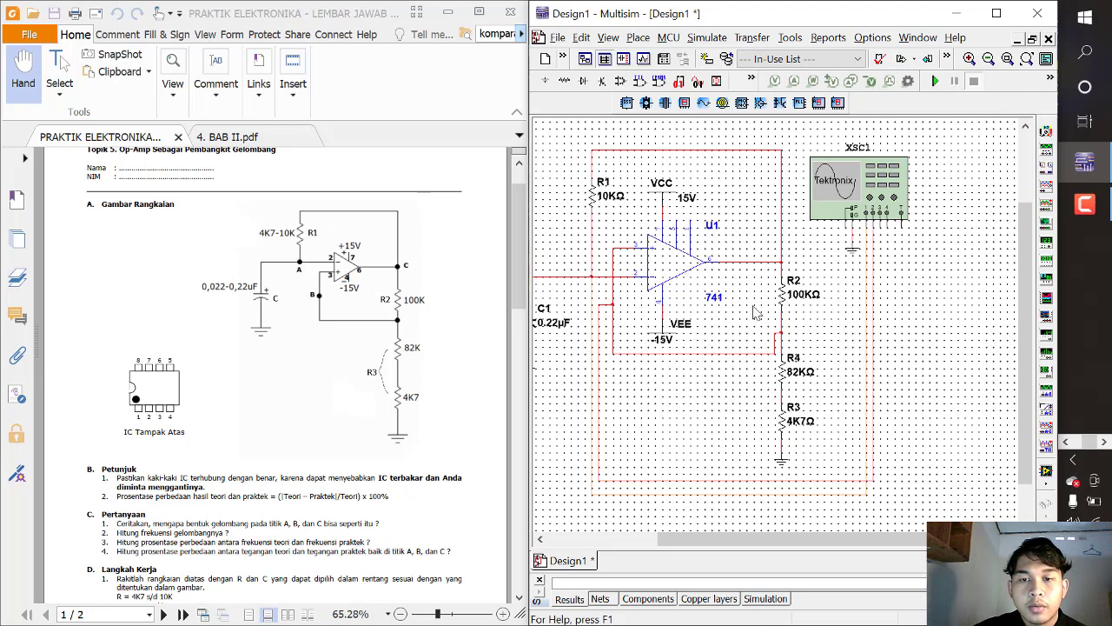
pyautogui.click(880, 228)
pyautogui.click(783, 261)
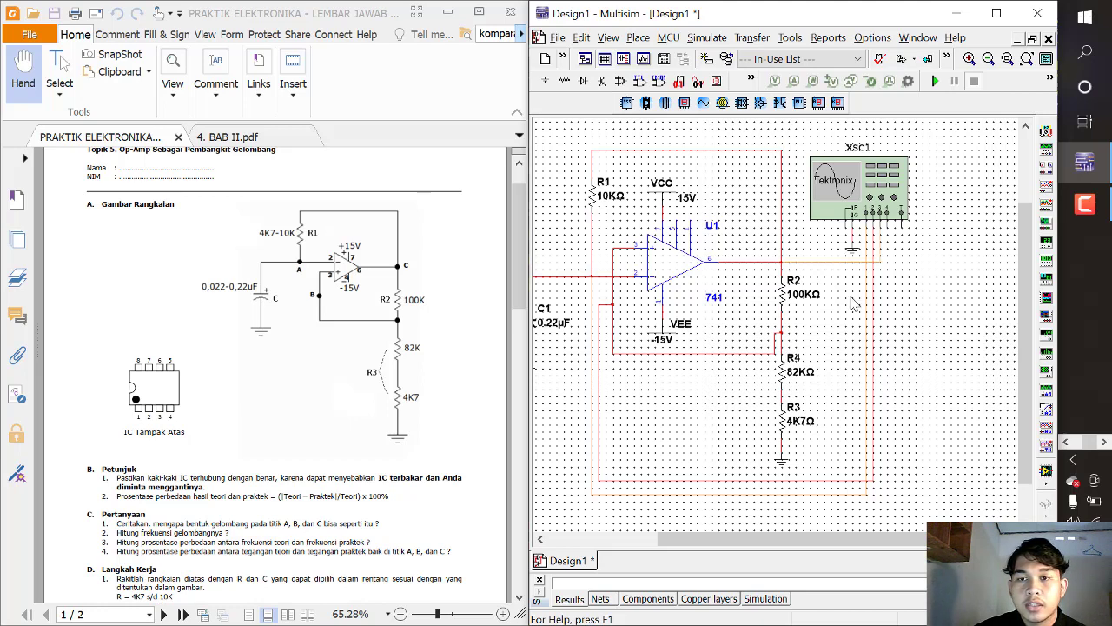
# Run the simulation and open the Tektronix oscilloscope's front panel, placing it clear of the worksheet's circuit diagram
pyautogui.scroll(-2, 846, 339)
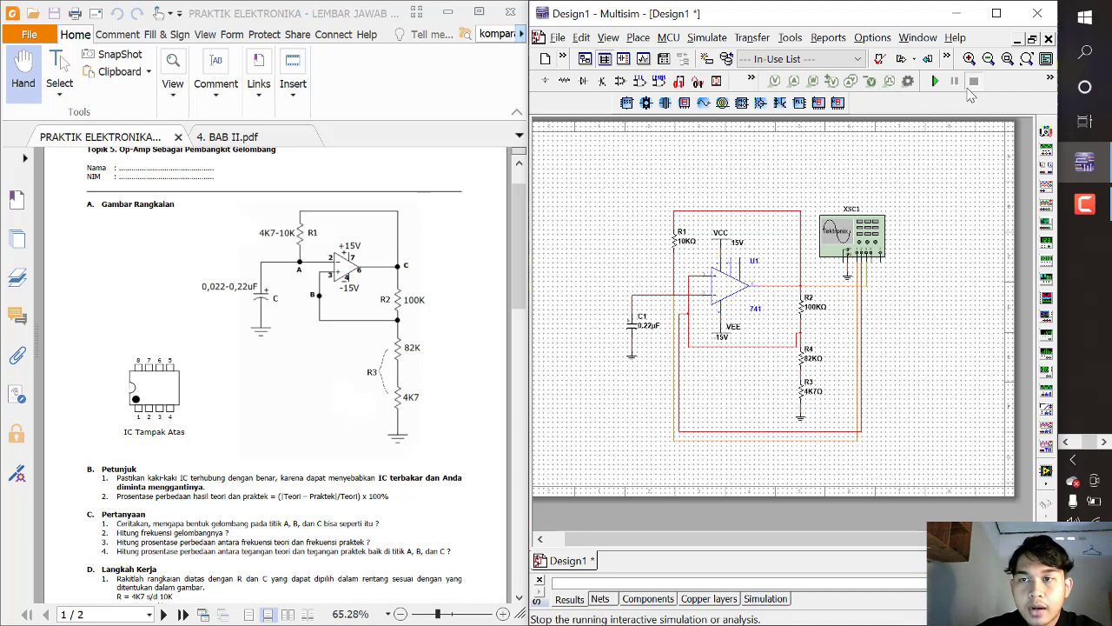
pyautogui.click(936, 83)
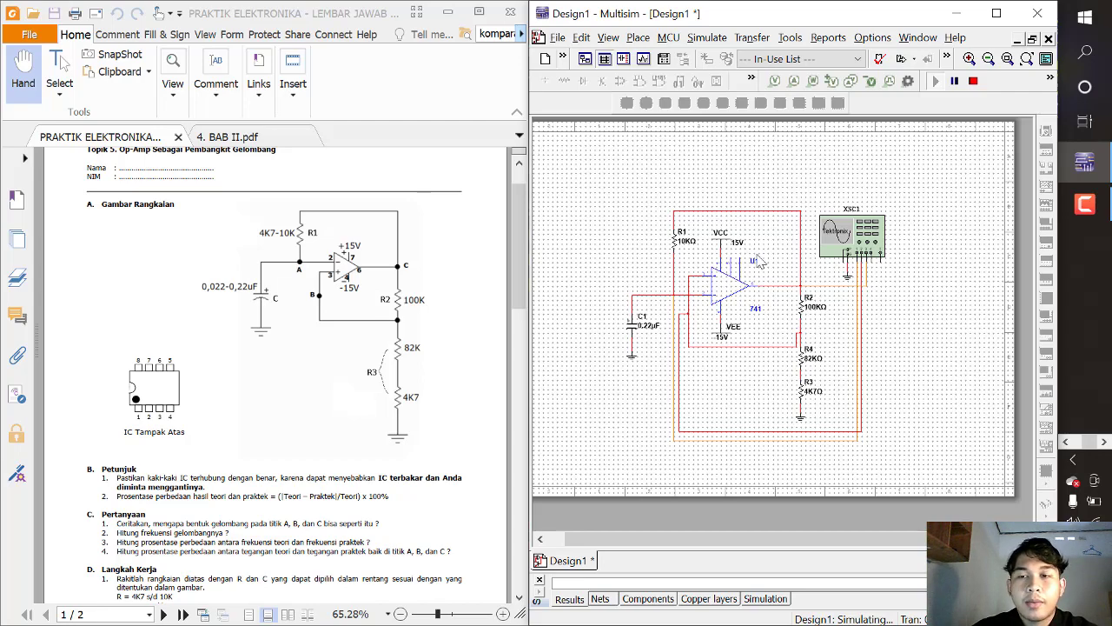
pyautogui.doubleClick(842, 237)
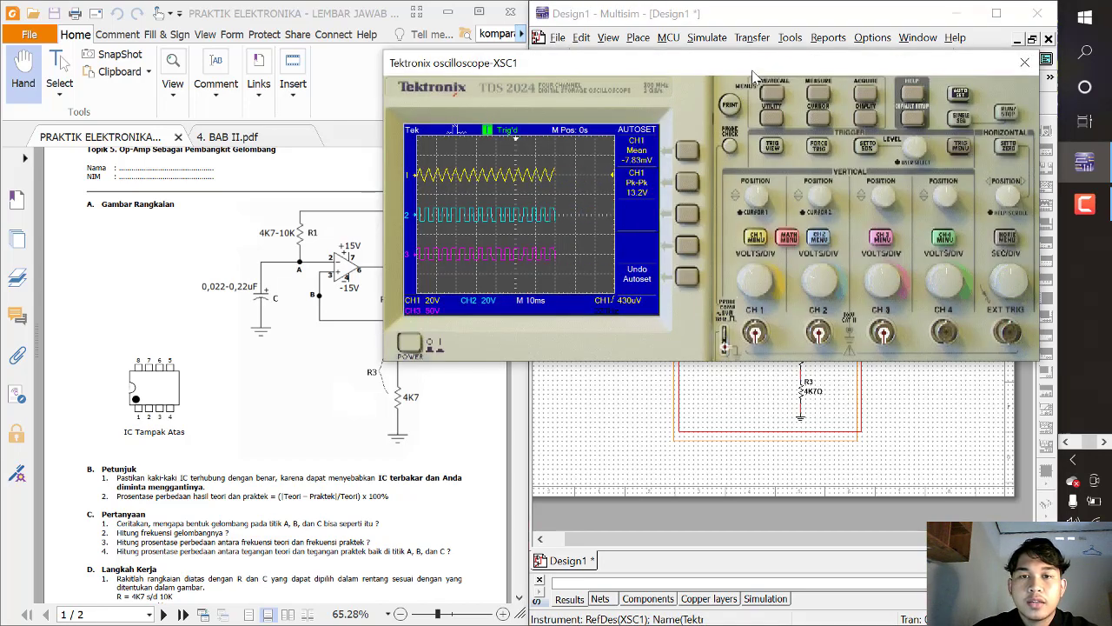
pyautogui.moveTo(754, 67); pyautogui.dragTo(533, 72)
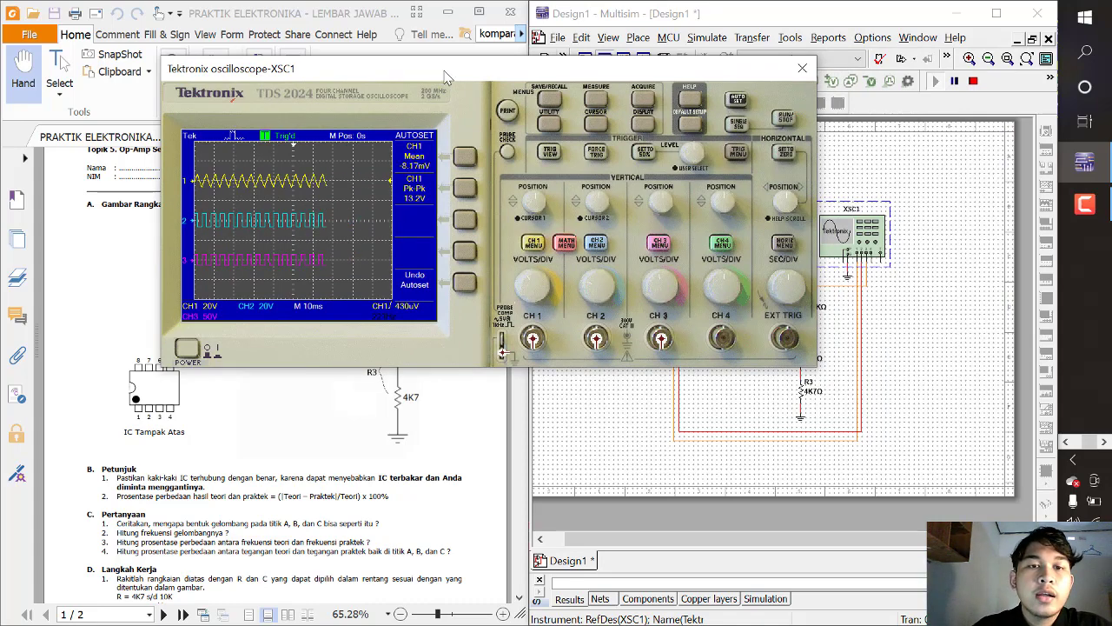
pyautogui.moveTo(446, 77); pyautogui.dragTo(714, 81)
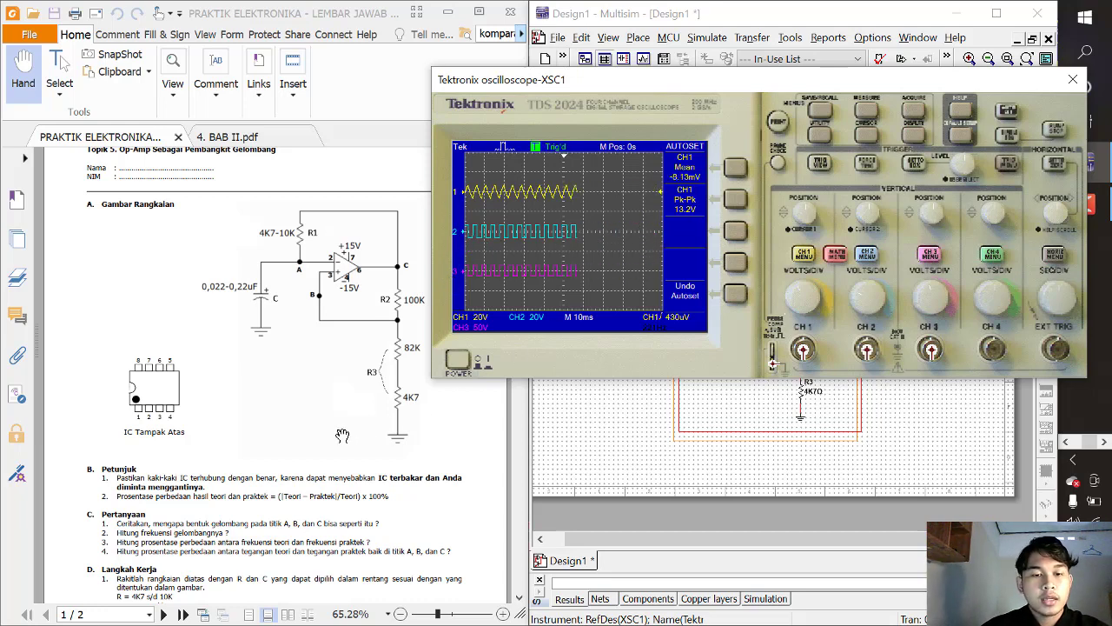
# Set oscilloscope channels 1, 2 and 3 to 5 V per division, following the worksheet's procedure
pyautogui.scroll(-2, 326, 445)
pyautogui.scroll(-1, 324, 447)
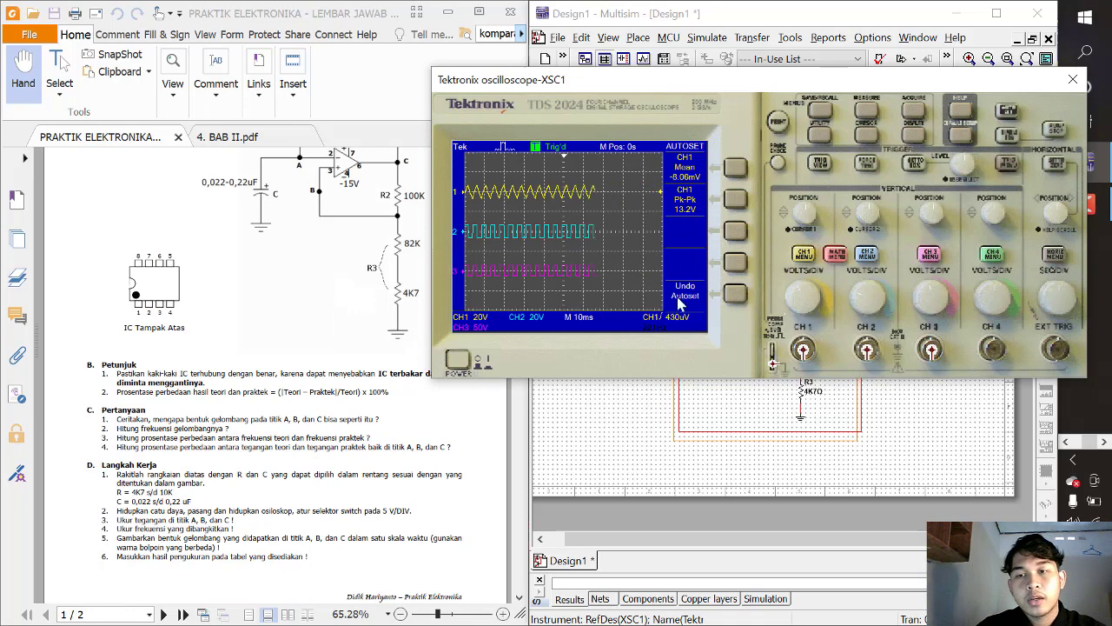
pyautogui.click(800, 298)
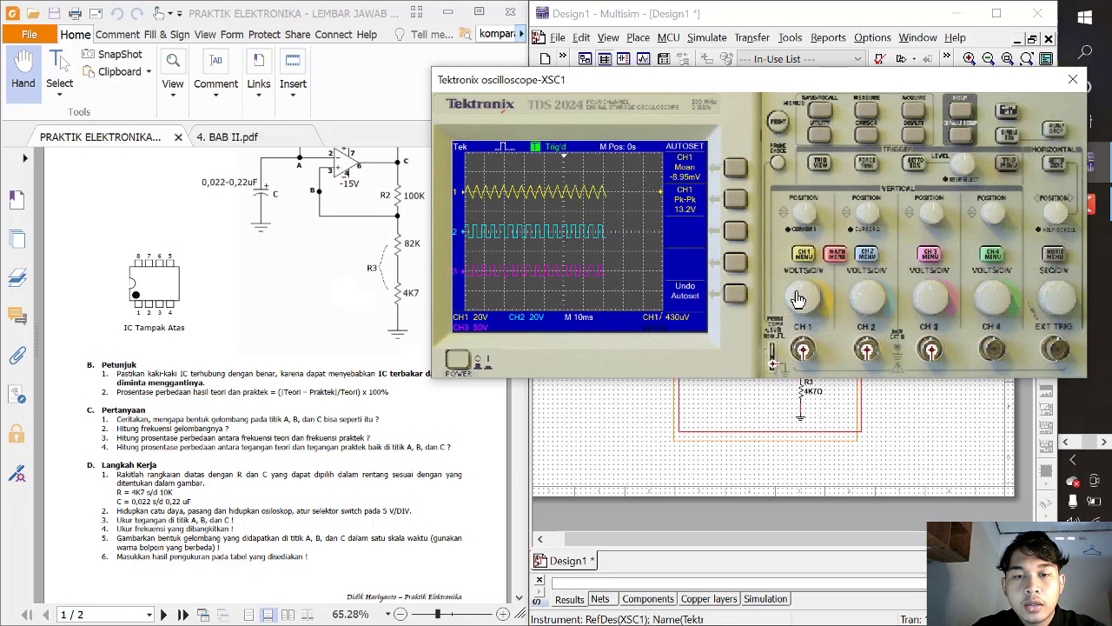
pyautogui.click(797, 300)
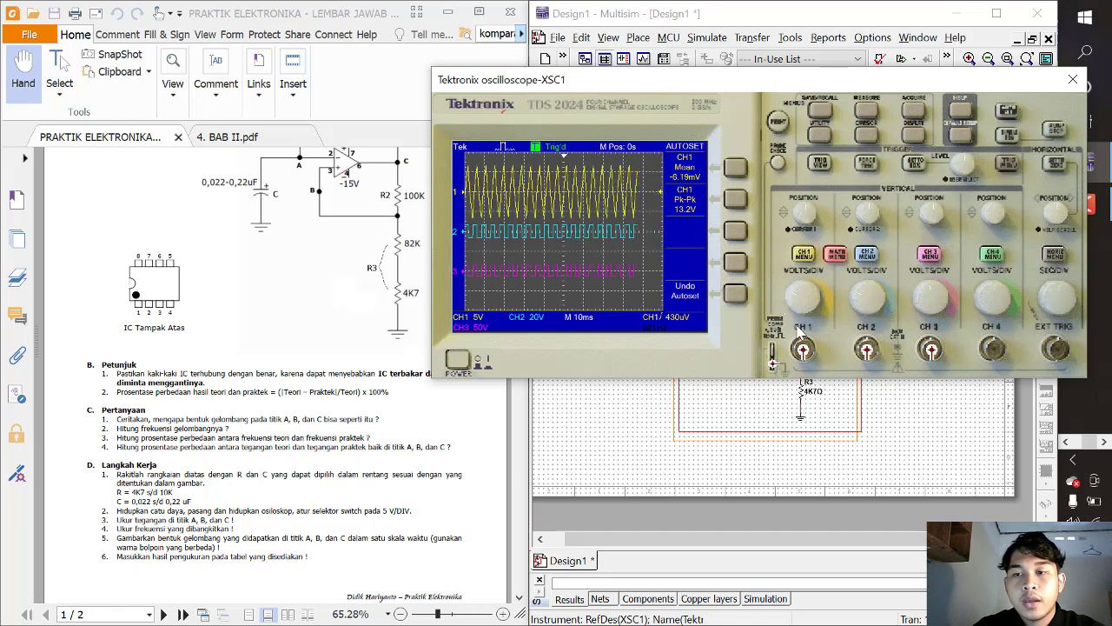
pyautogui.click(870, 297)
pyautogui.click(870, 298)
pyautogui.moveTo(872, 287)
pyautogui.mouseDown()
pyautogui.moveTo(896, 294)
pyautogui.moveTo(868, 297)
pyautogui.moveTo(923, 303)
pyautogui.mouseUp()
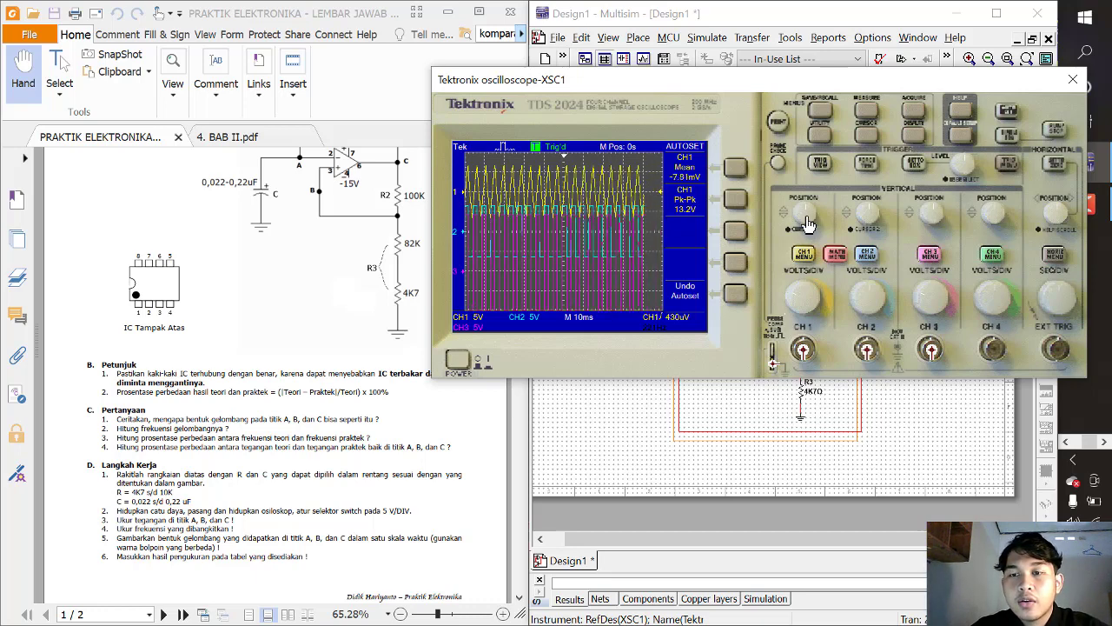
# Set the oscilloscope's horizontal time base to 5 ms per division, with channel 1 at 5 V per division
pyautogui.click(793, 303)
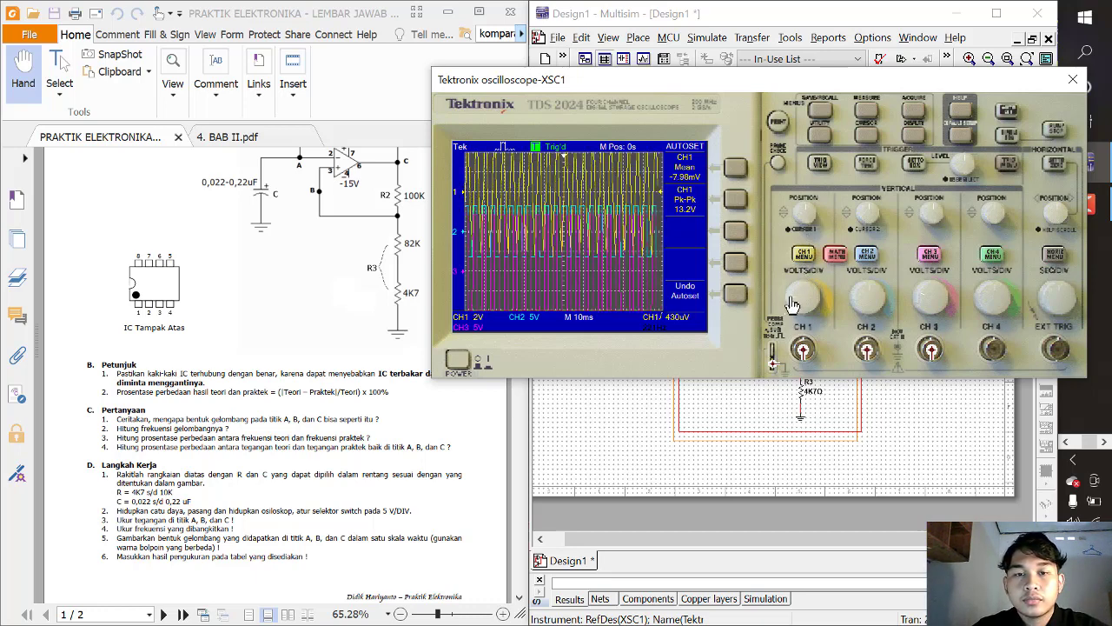
pyautogui.click(792, 304)
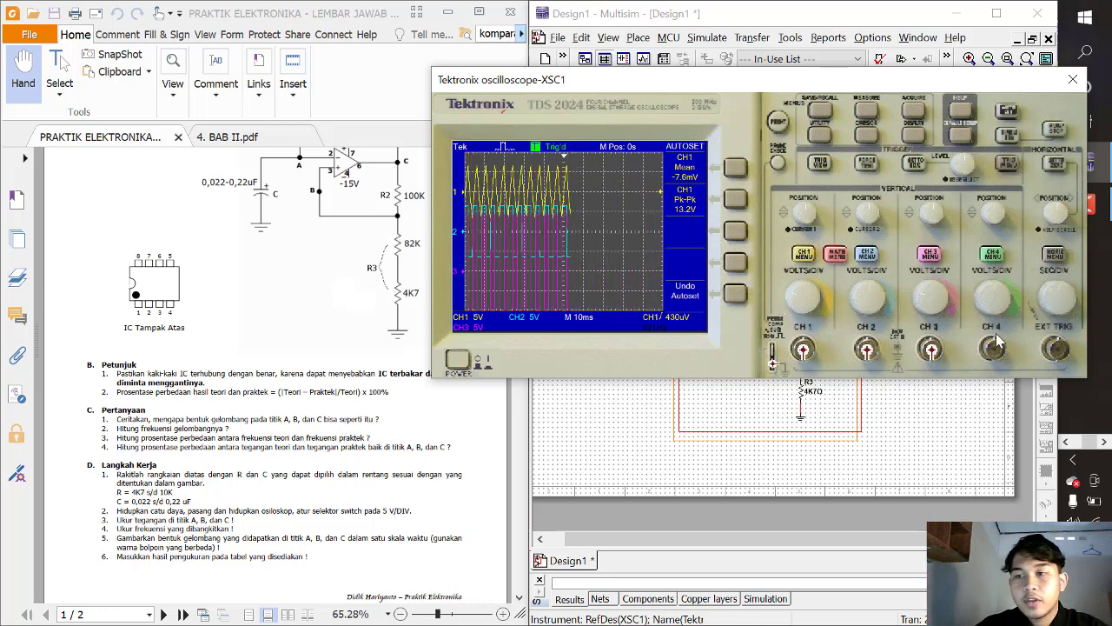
pyautogui.click(1066, 297)
pyautogui.moveTo(1066, 296); pyautogui.dragTo(1054, 301)
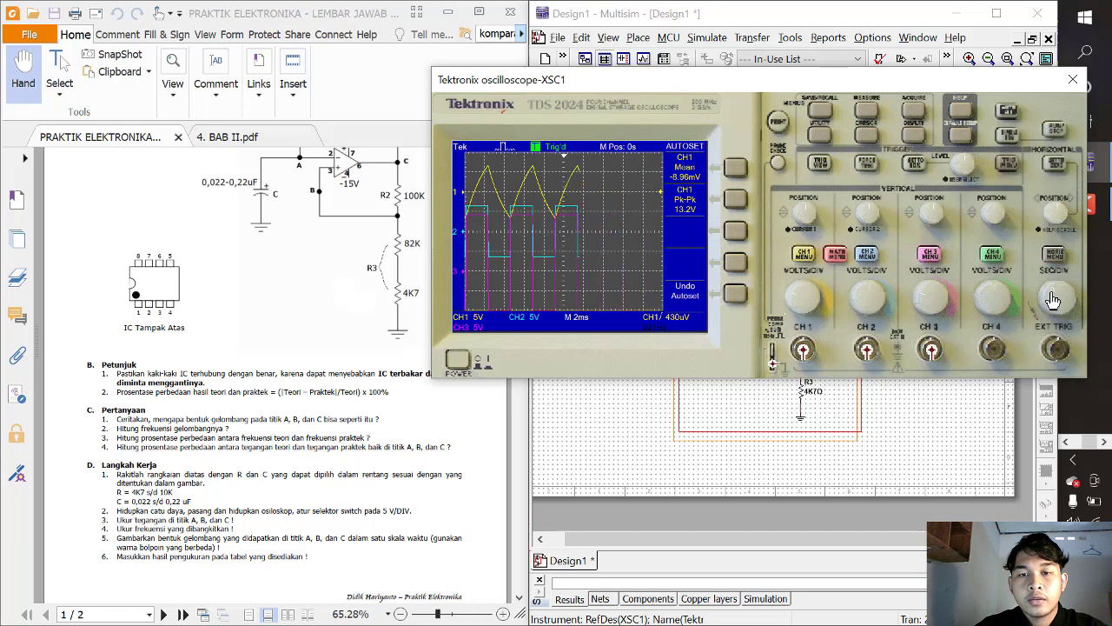
pyautogui.click(1053, 301)
pyautogui.moveTo(1052, 301); pyautogui.dragTo(1055, 296)
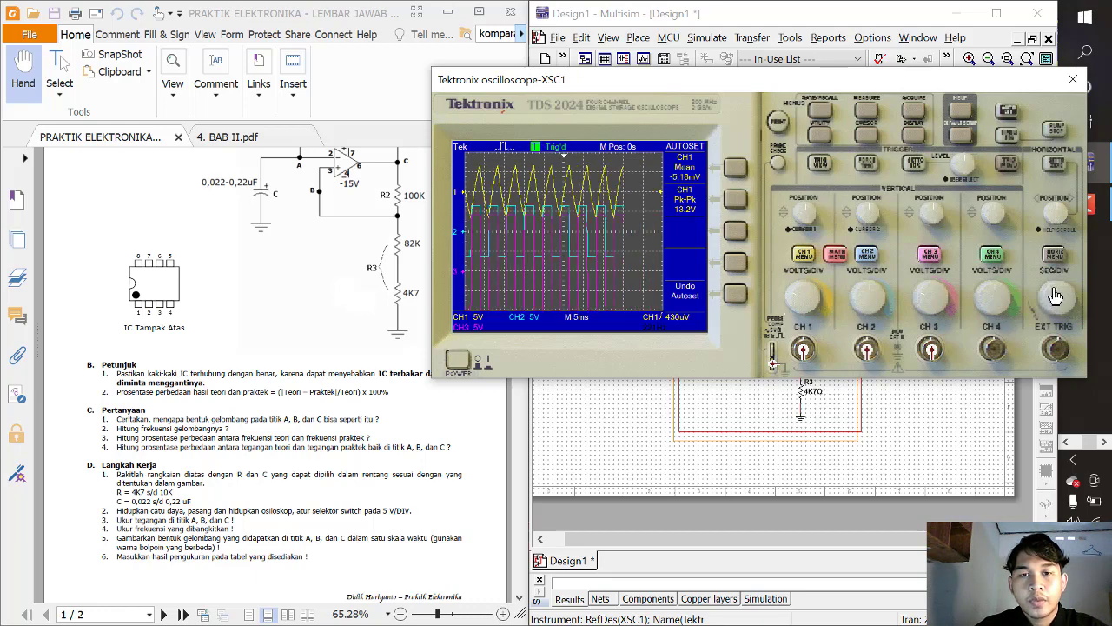
pyautogui.click(1054, 297)
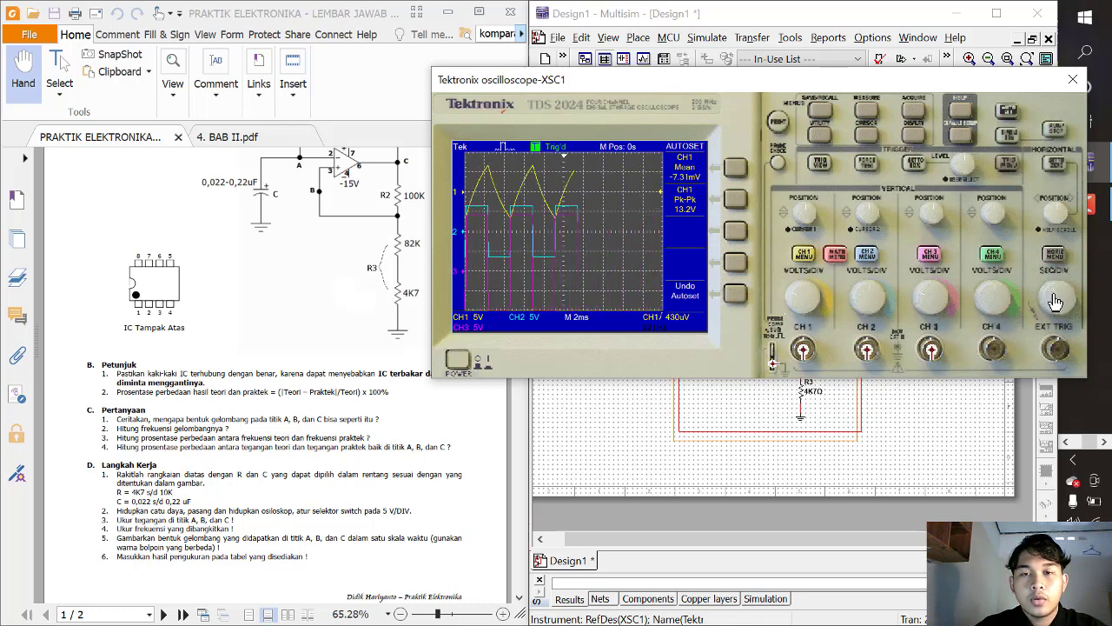
pyautogui.click(1052, 299)
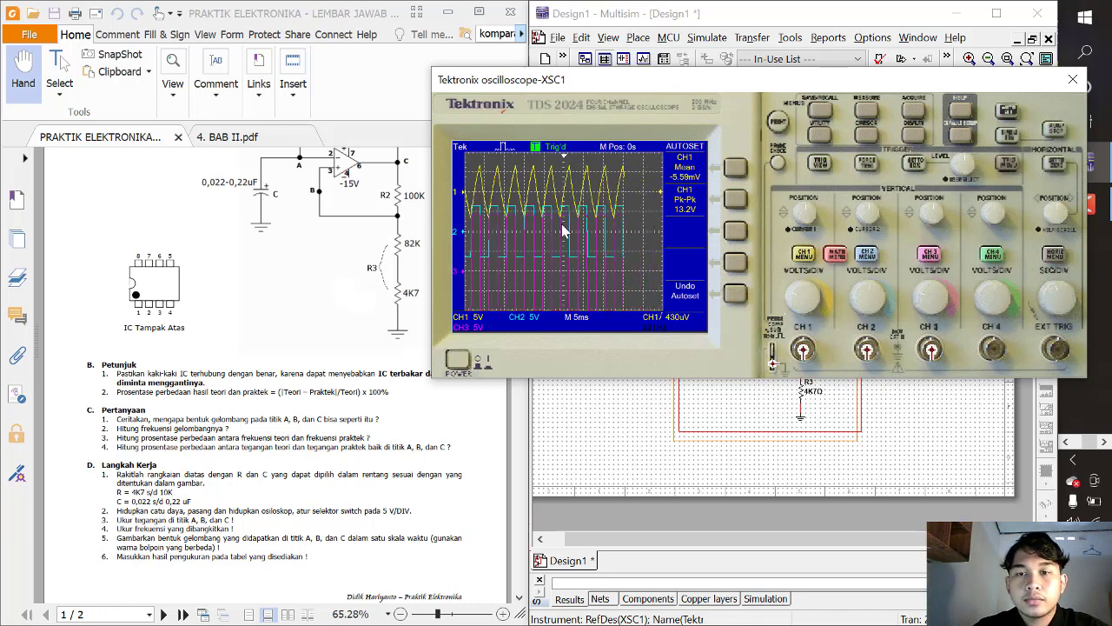
# Shift the channel 1 and channel 3 traces to a vertical position of 0 divisions, overlaying them on channel 2
pyautogui.click(806, 216)
pyautogui.moveTo(859, 211); pyautogui.dragTo(770, 215)
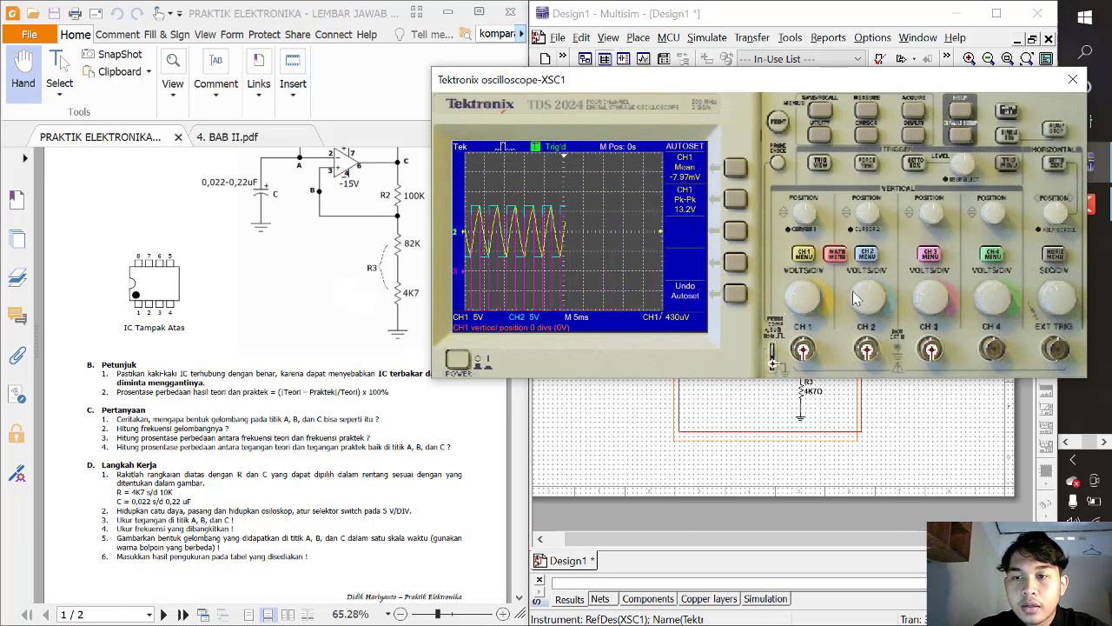
pyautogui.moveTo(919, 211)
pyautogui.mouseDown()
pyautogui.moveTo(954, 223)
pyautogui.moveTo(940, 271)
pyautogui.mouseUp()
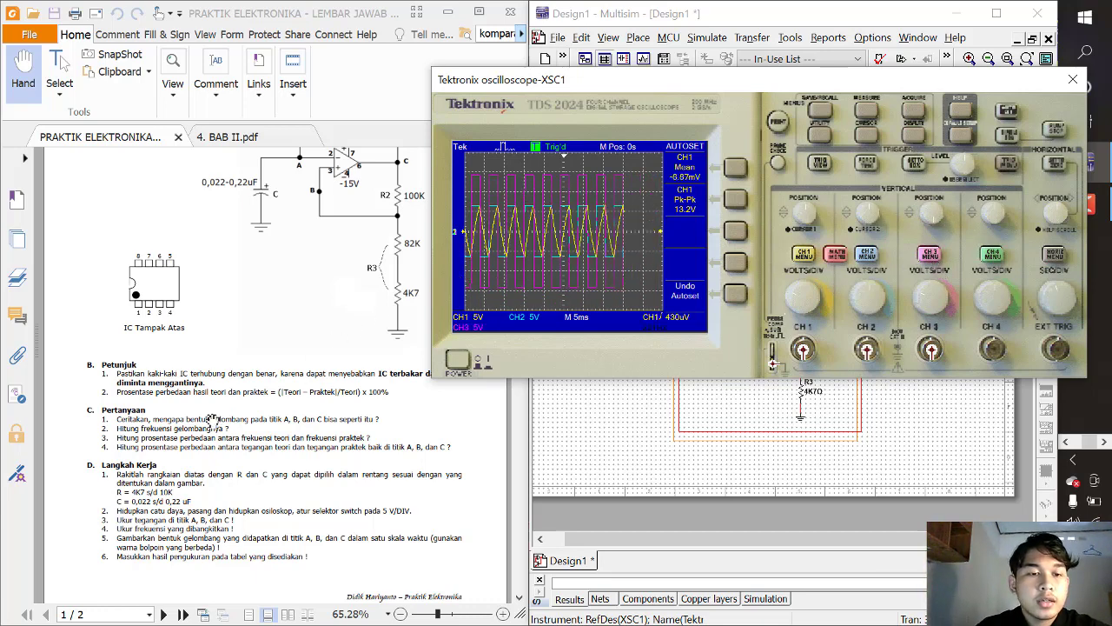
# Review the worksheet's circuit diagram, questions and work procedure alongside the overlaid waveforms, moving the oscilloscope panel aside
pyautogui.scroll(-3, 212, 420)
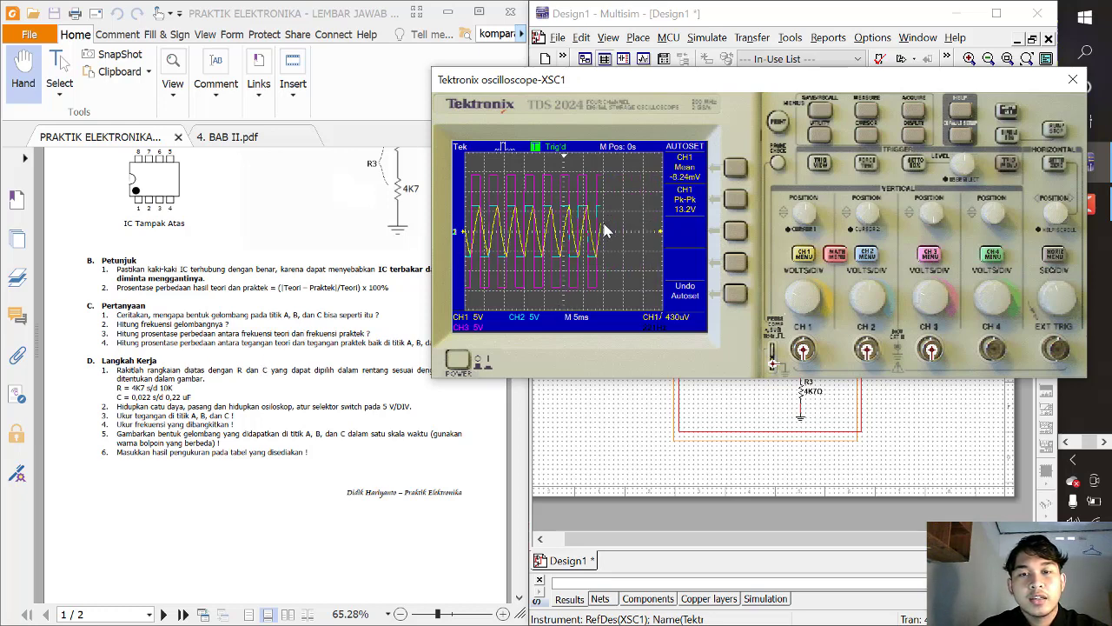
pyautogui.scroll(5, 307, 286)
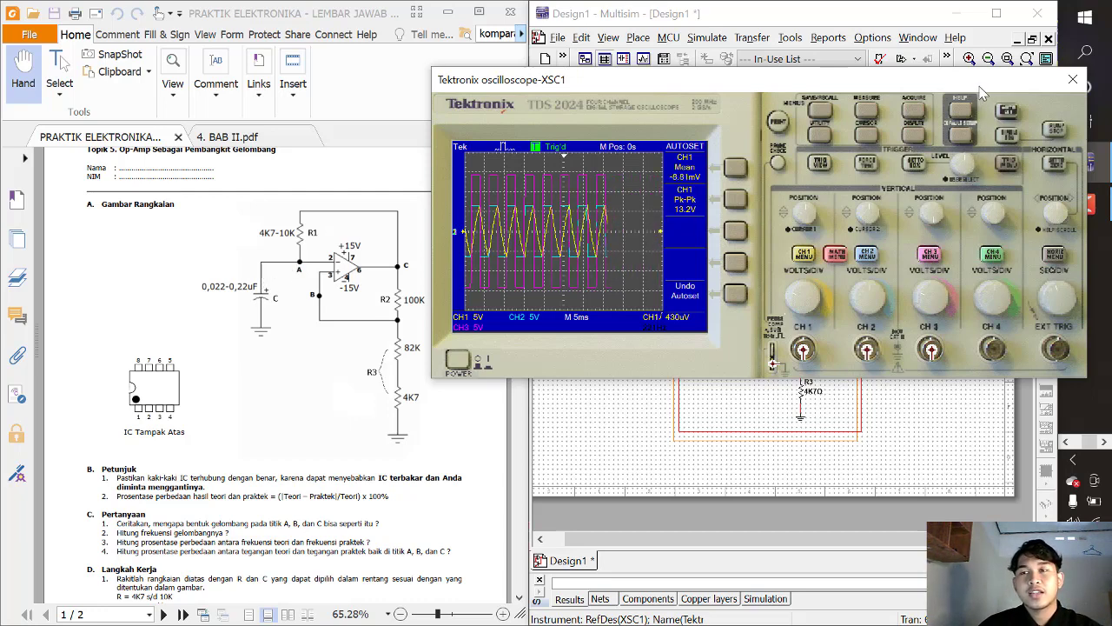
pyautogui.moveTo(972, 86); pyautogui.dragTo(889, 90)
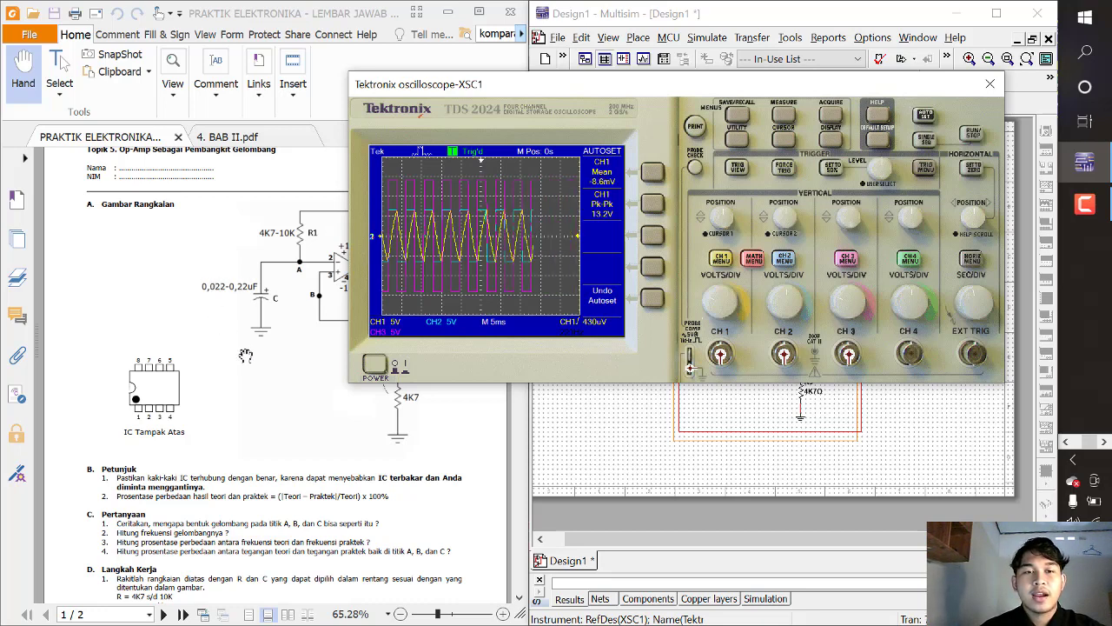
pyautogui.scroll(-1, 246, 352)
pyautogui.scroll(2, 220, 282)
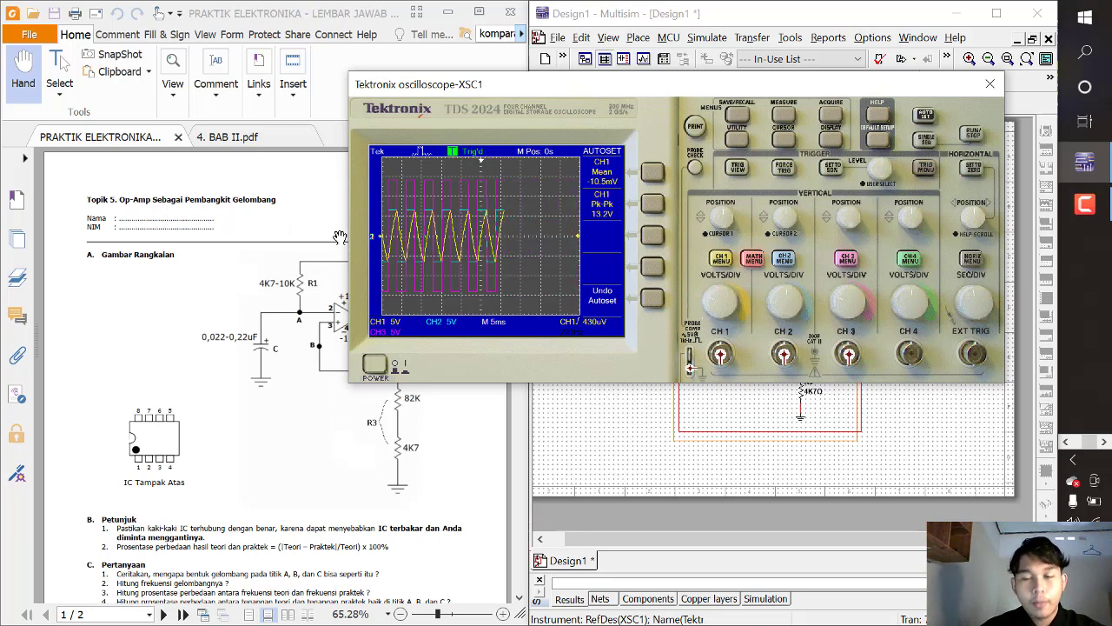
pyautogui.scroll(-5, 265, 445)
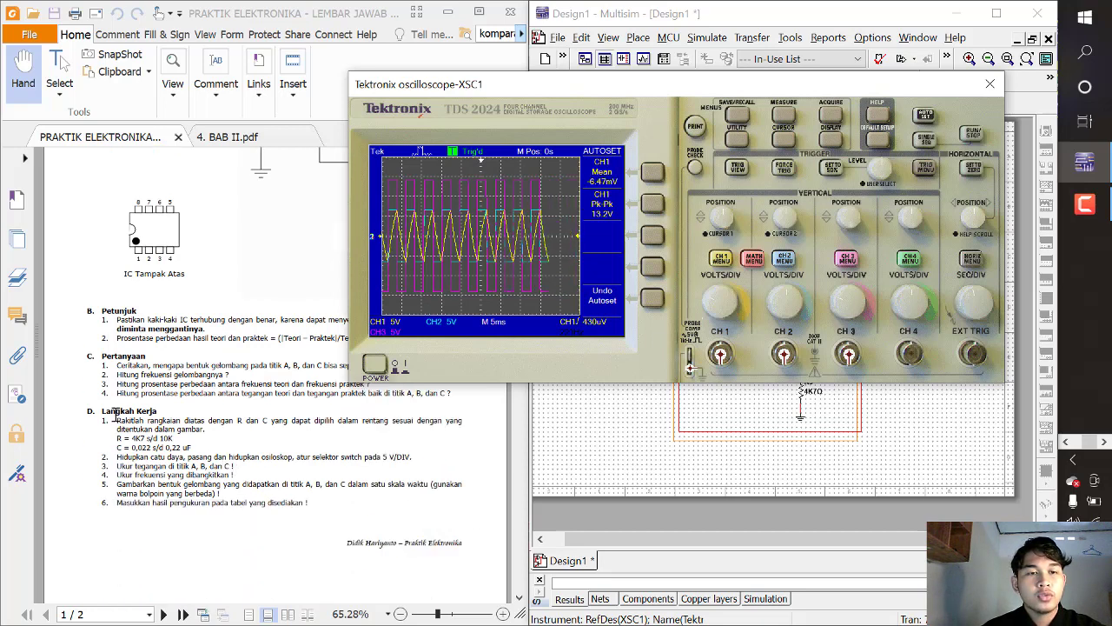
pyautogui.scroll(3, 115, 414)
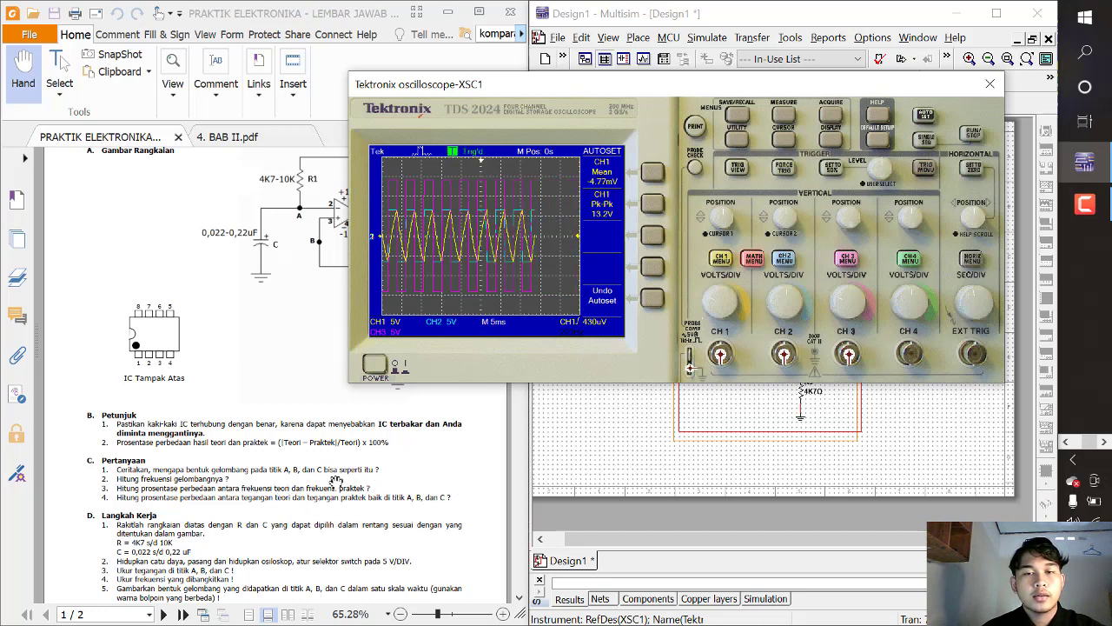
pyautogui.scroll(-2, 270, 500)
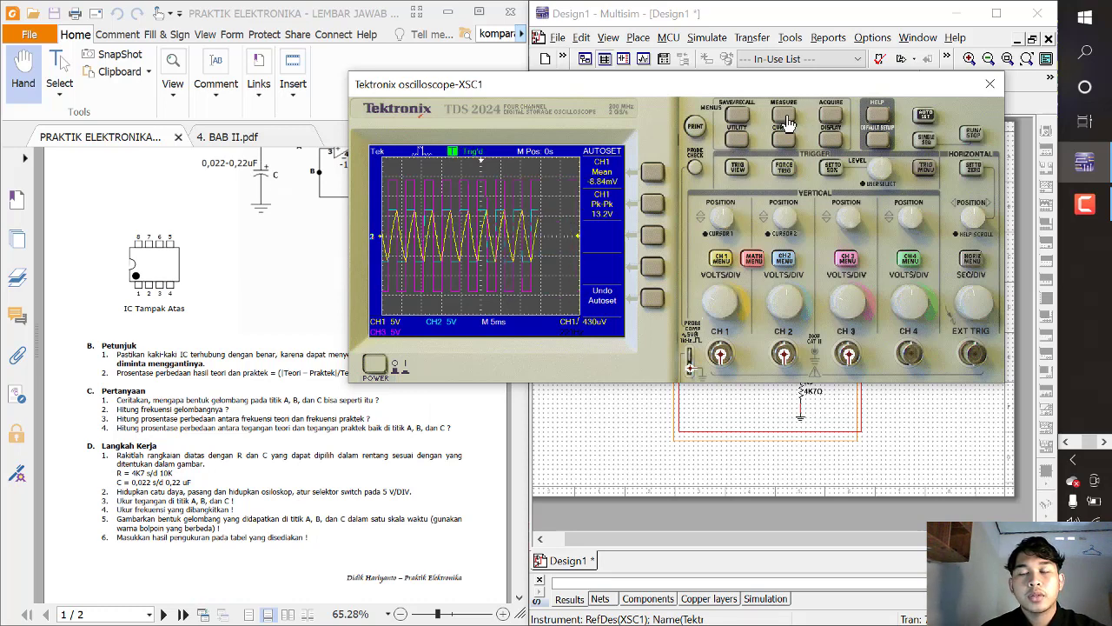
# Use Measure 1 on channel 3 to read its frequency, period and peak-to-peak voltage, and close the oscilloscope panel
pyautogui.click(786, 124)
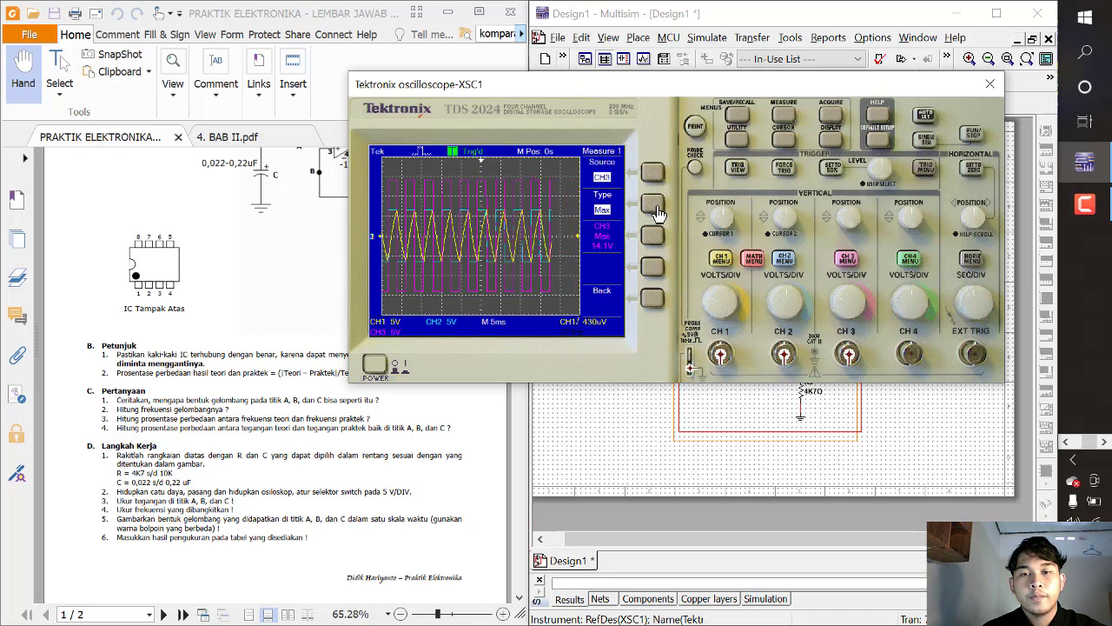
pyautogui.click(654, 207)
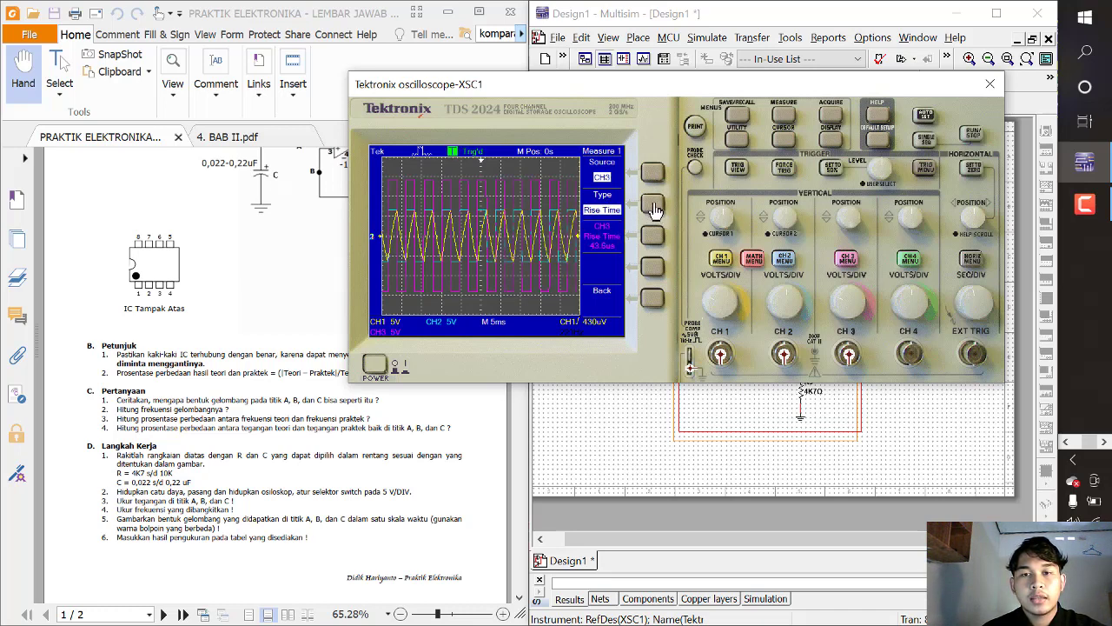
pyautogui.click(654, 207)
pyautogui.click(654, 207)
pyautogui.click(653, 207)
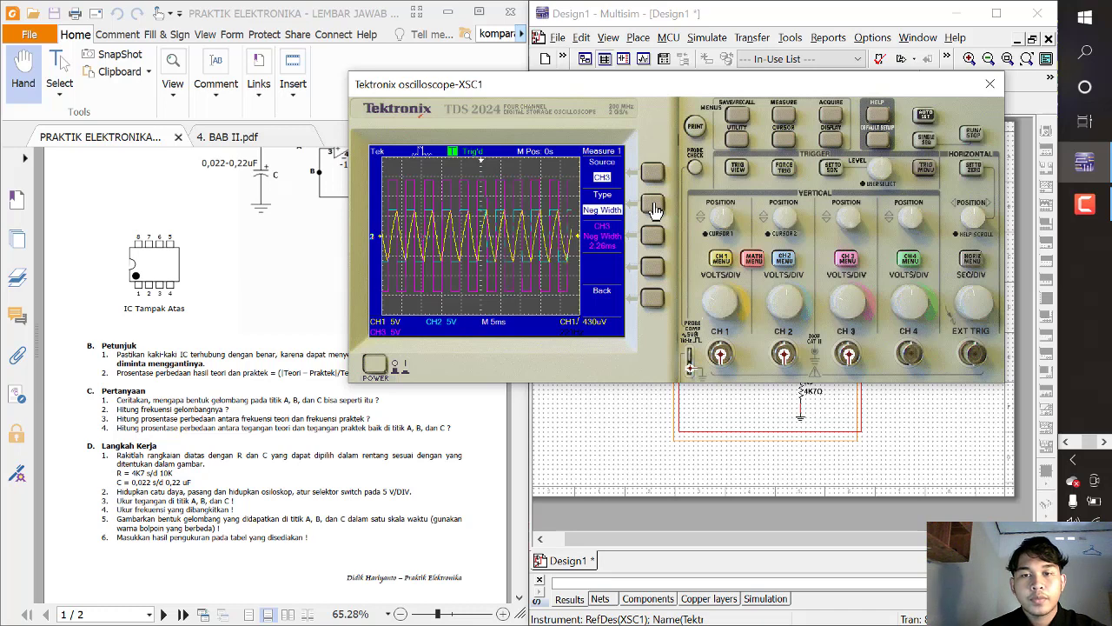
pyautogui.click(654, 207)
pyautogui.click(654, 207)
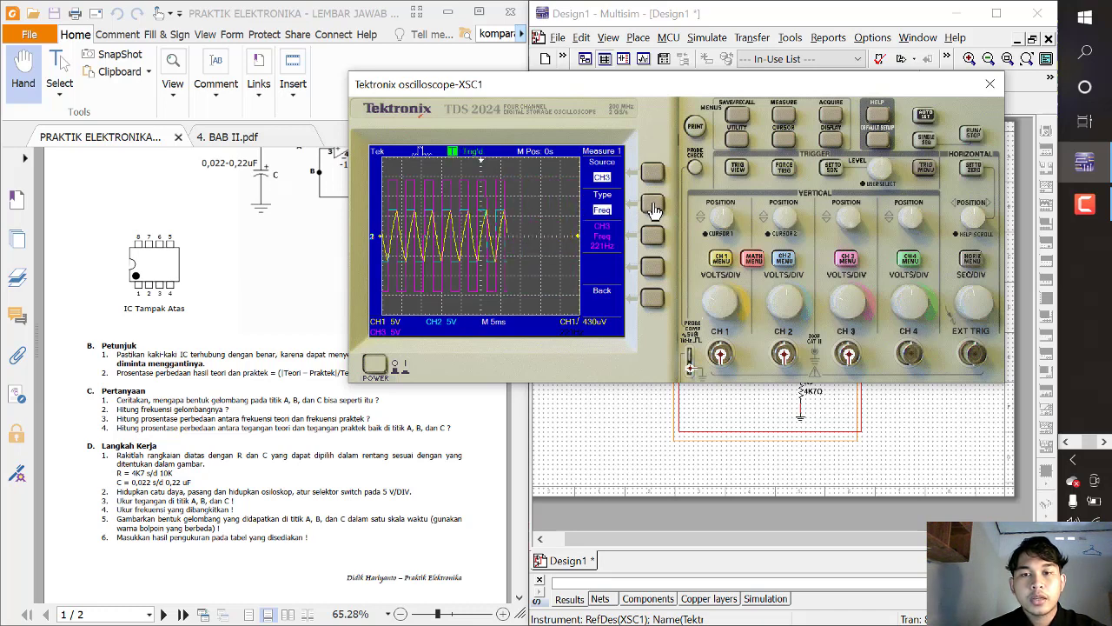
pyautogui.click(652, 207)
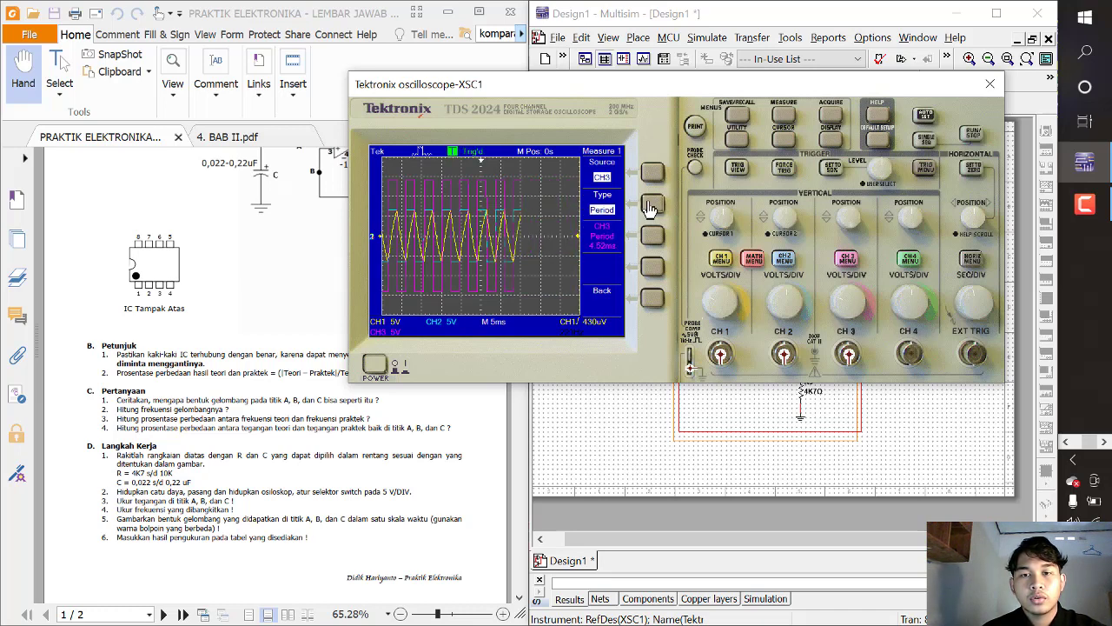
pyautogui.click(652, 207)
pyautogui.click(651, 207)
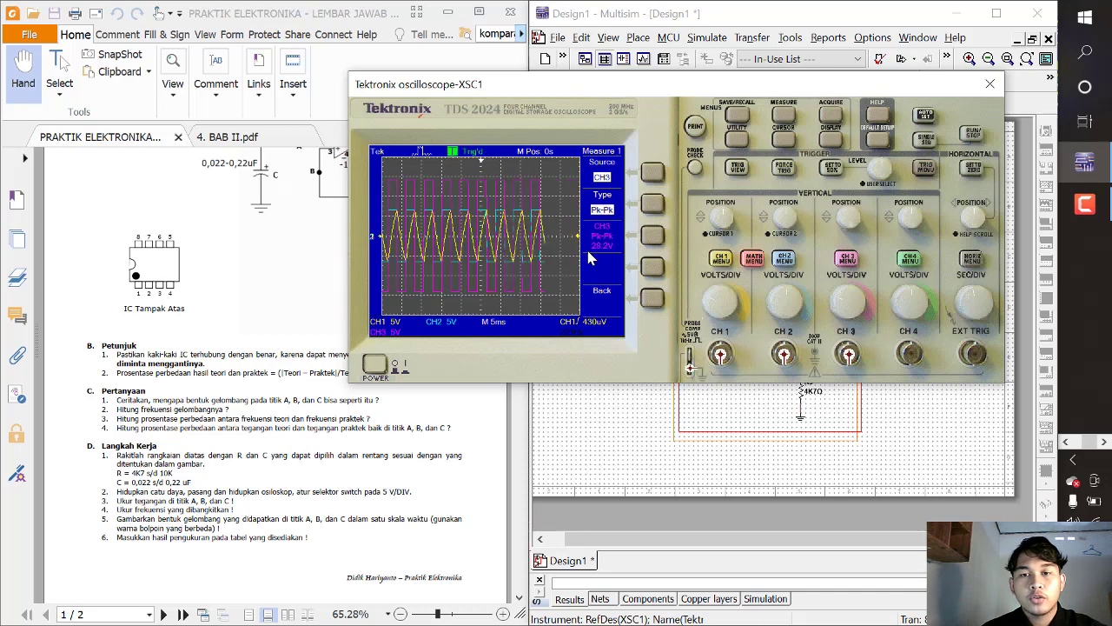
pyautogui.click(990, 83)
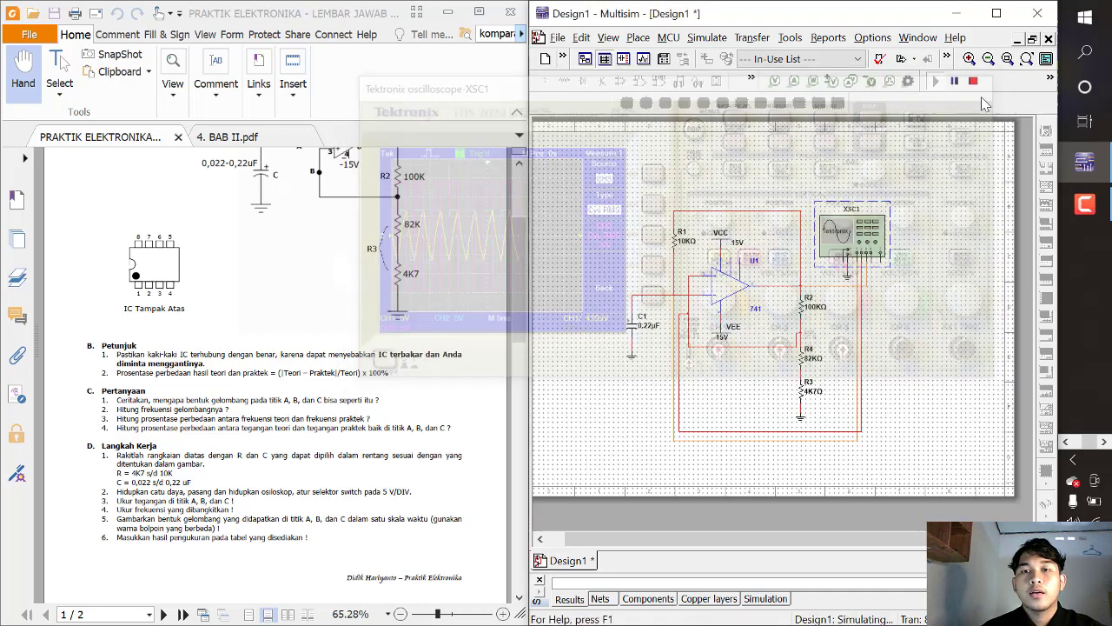